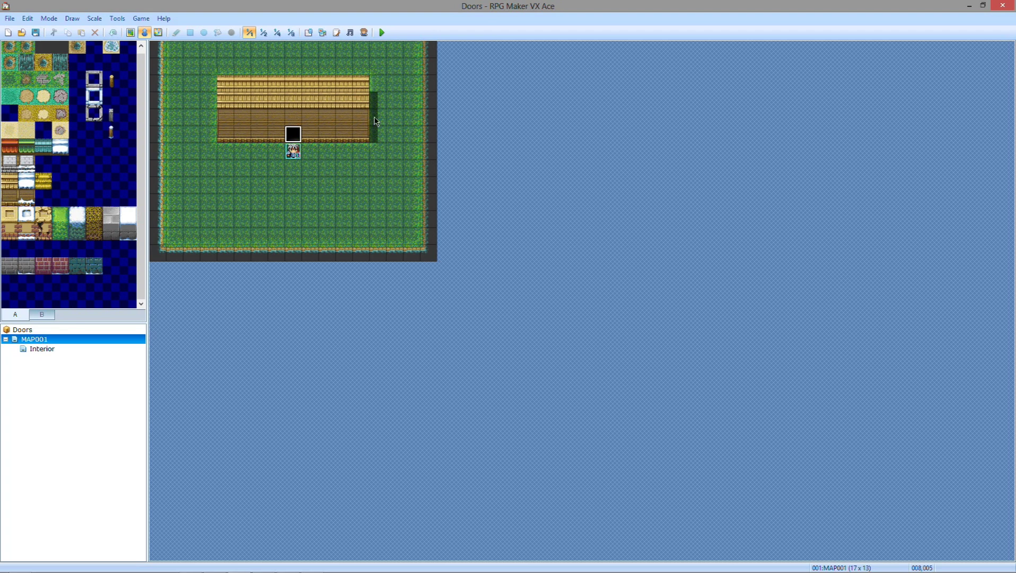
- Create a new event on the MAP001 house door tile and name it Evan's House
{"action": "left_click", "coordinate": [37, 349]}
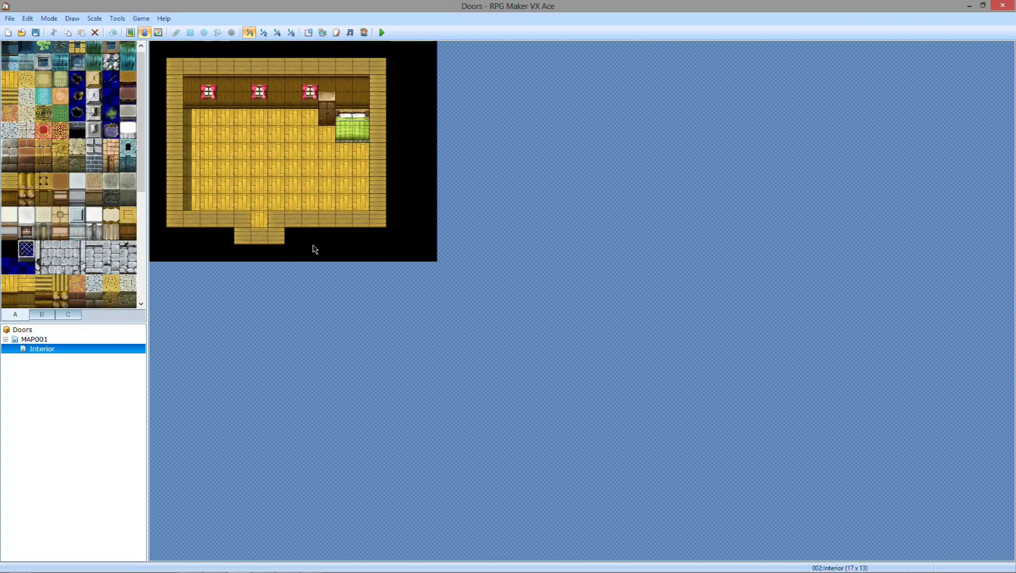
{"action": "left_click", "coordinate": [28, 339]}
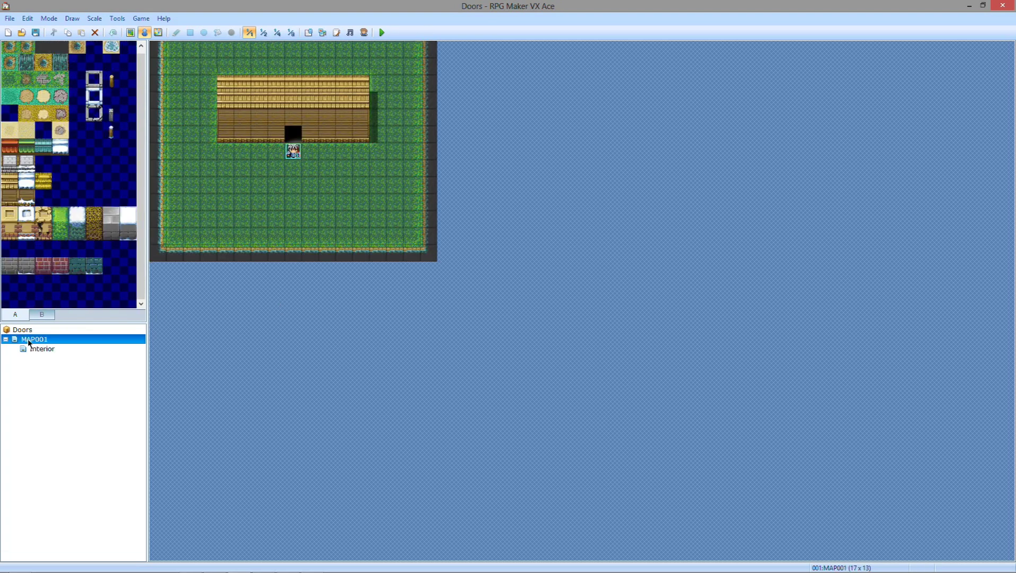
{"action": "double_click", "coordinate": [293, 135]}
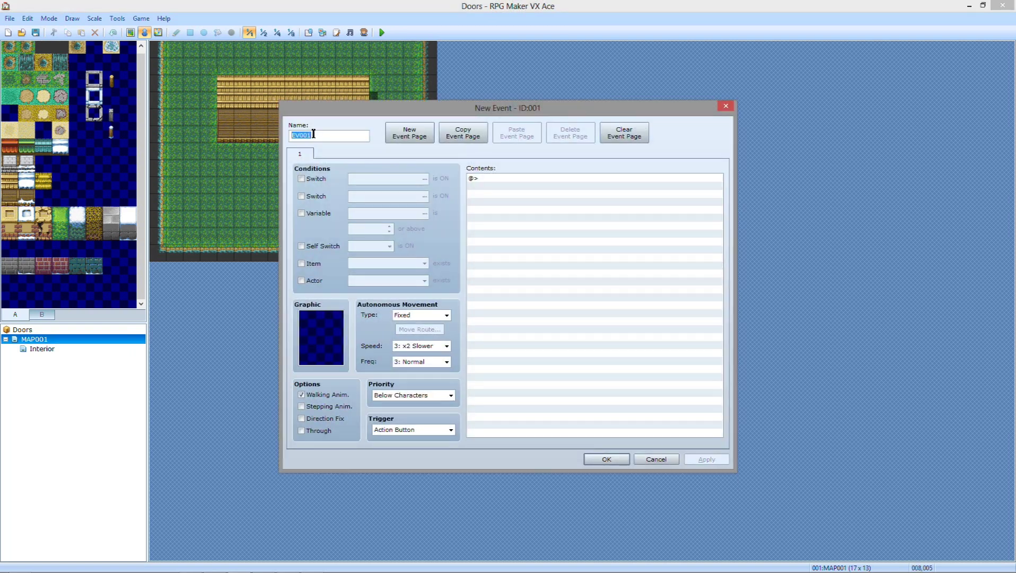
{"action": "left_click_drag", "start_coordinate": [346, 109], "coordinate": [516, 76]}
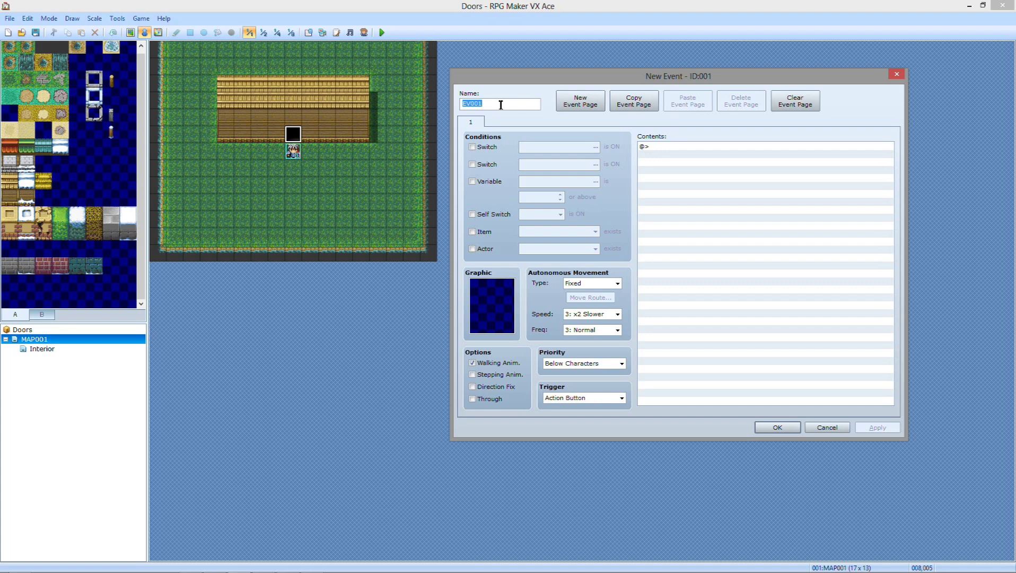
{"action": "type", "text": "Evan's House"}
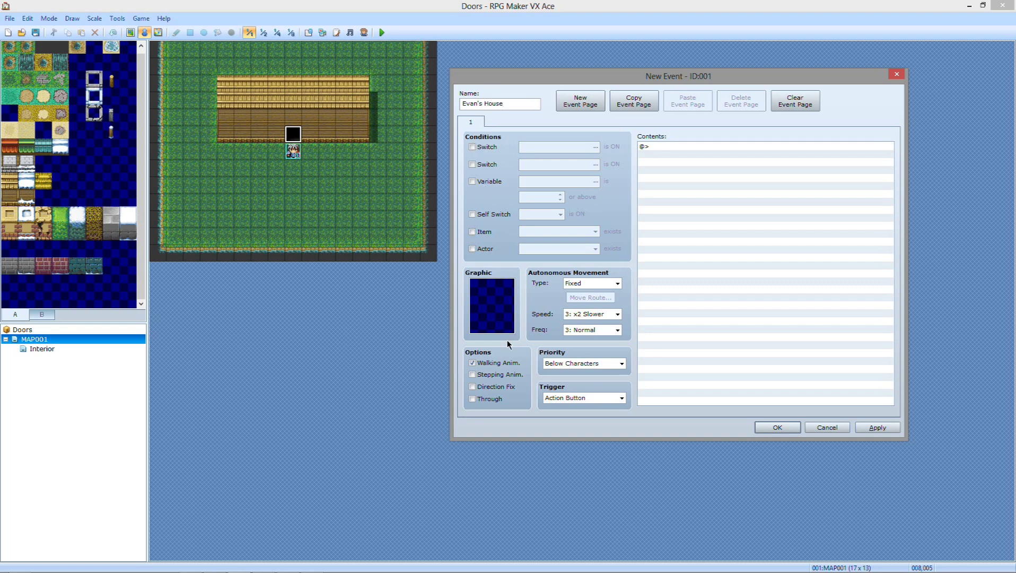
- Turn off Walking Anim., set priority to Same as Characters and trigger to Player Touch
{"action": "left_click", "coordinate": [491, 365]}
{"action": "left_click", "coordinate": [578, 366]}
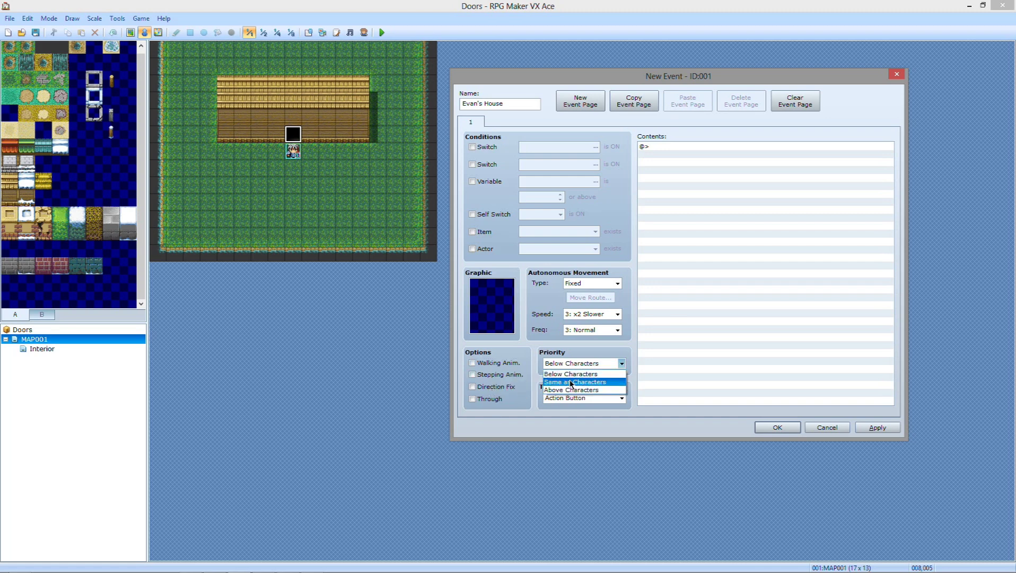
{"action": "left_click", "coordinate": [571, 381]}
{"action": "left_click", "coordinate": [570, 398]}
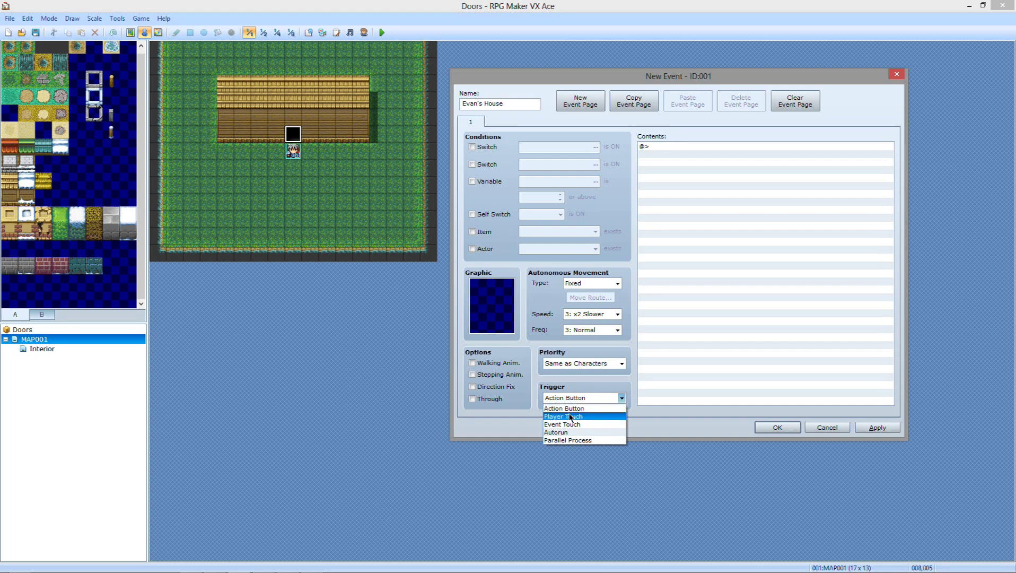
{"action": "left_click", "coordinate": [564, 416]}
{"action": "left_click", "coordinate": [582, 402]}
{"action": "left_click", "coordinate": [580, 407]}
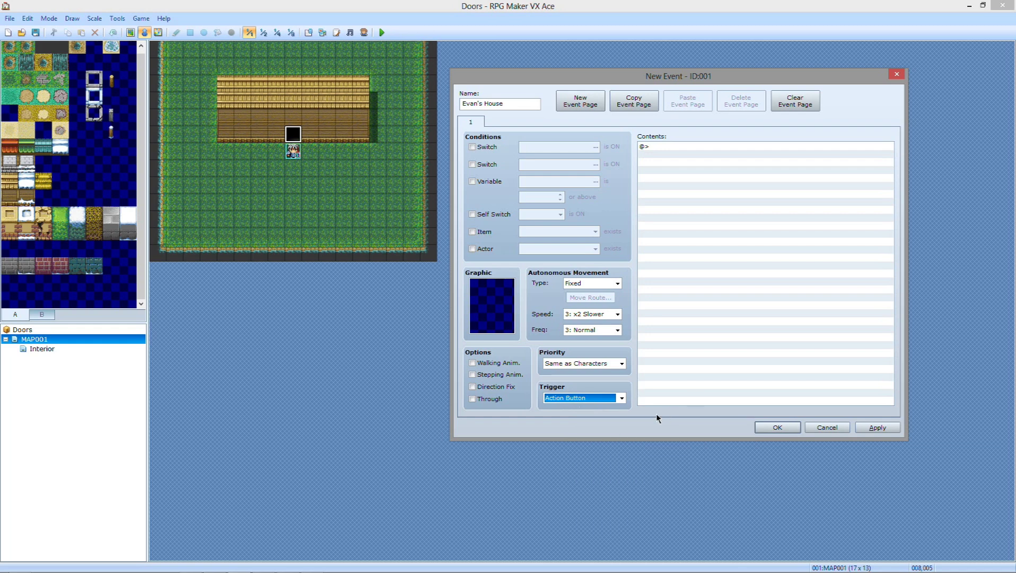
{"action": "left_click", "coordinate": [594, 398]}
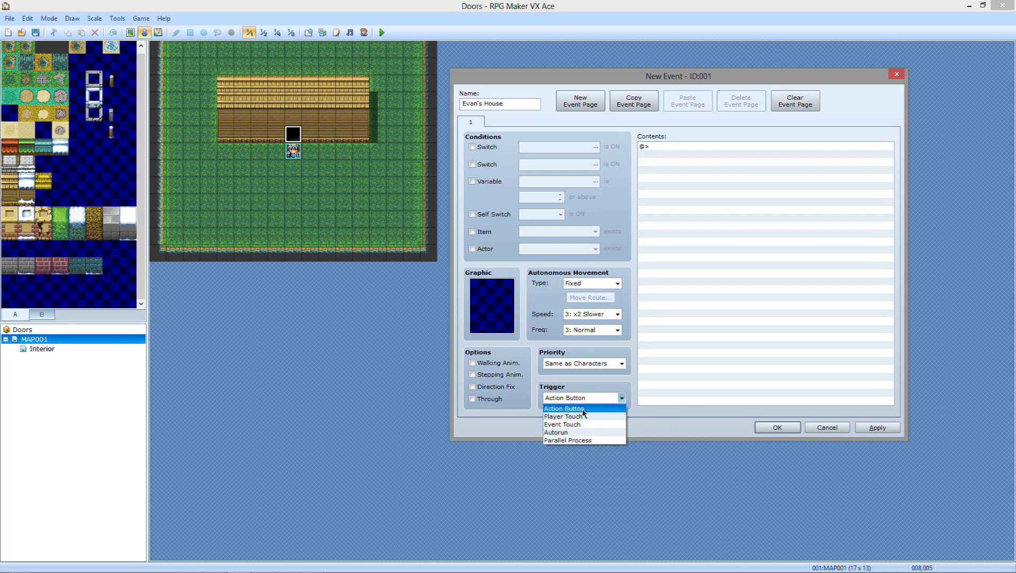
{"action": "left_click", "coordinate": [582, 416]}
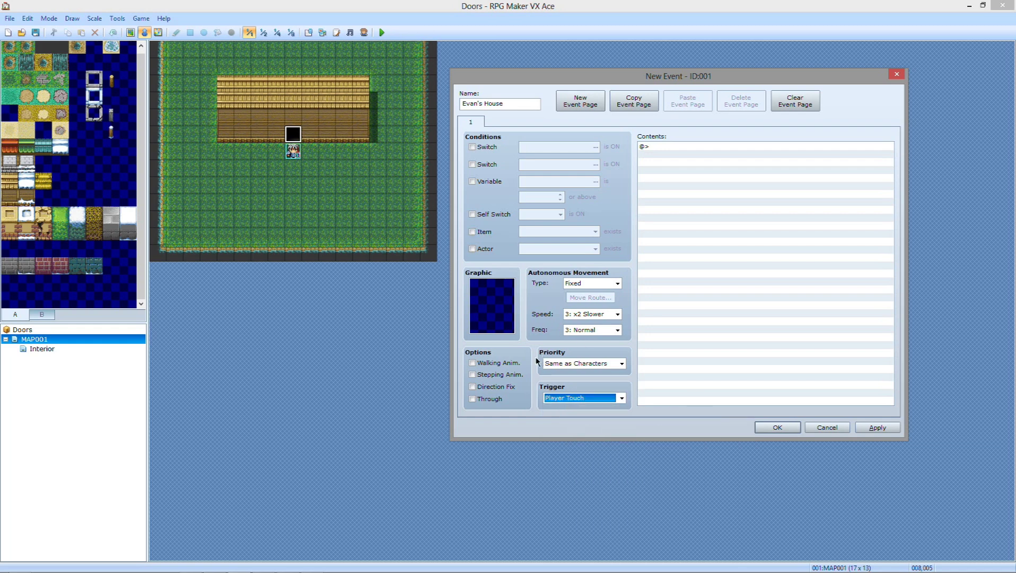
{"action": "left_click", "coordinate": [492, 322]}
{"action": "double_click", "coordinate": [492, 322]}
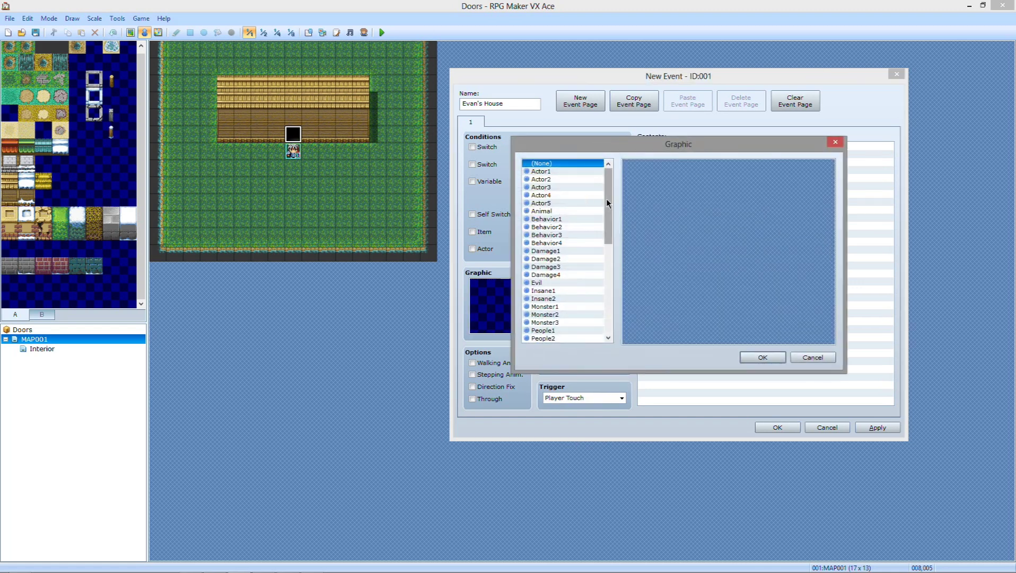
- Set the event graphic to the top-row wooden door from the !Door1 sprite sheet
{"action": "left_click_drag", "start_coordinate": [607, 199], "coordinate": [596, 307]}
{"action": "left_click", "coordinate": [542, 259]}
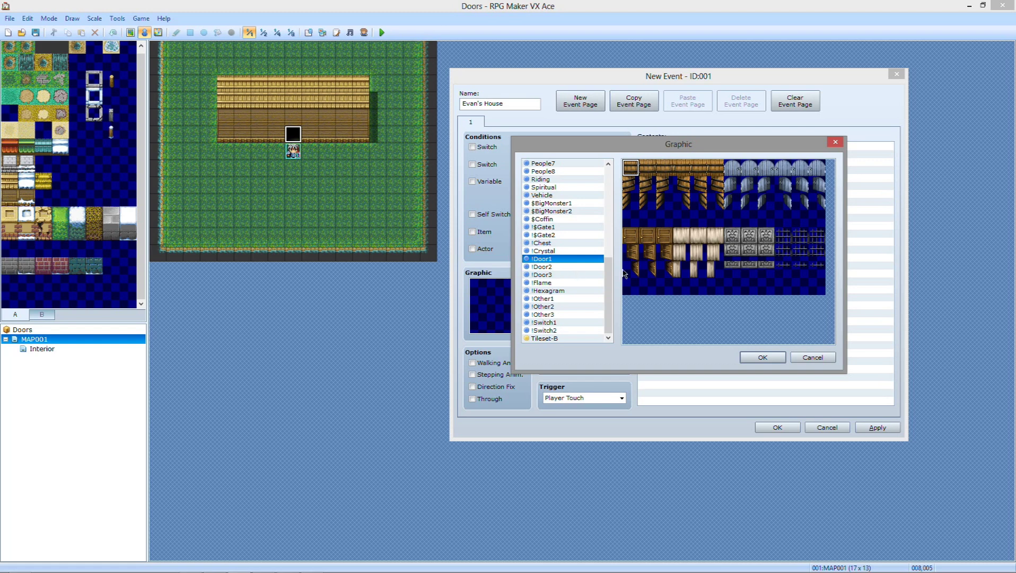
{"action": "left_click", "coordinate": [541, 267]}
{"action": "key", "text": "Down"}
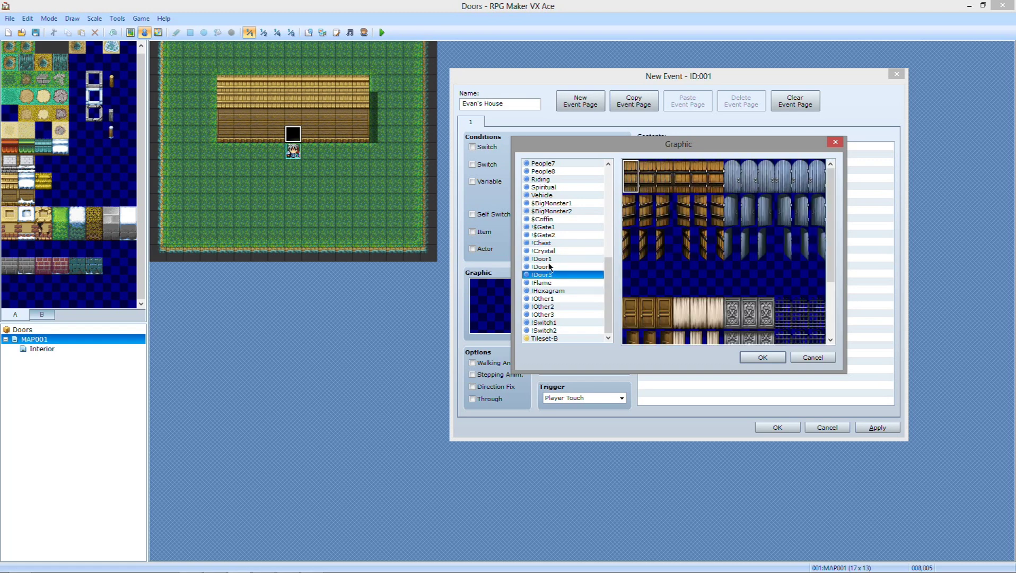
{"action": "left_click", "coordinate": [550, 266]}
{"action": "left_click", "coordinate": [559, 259]}
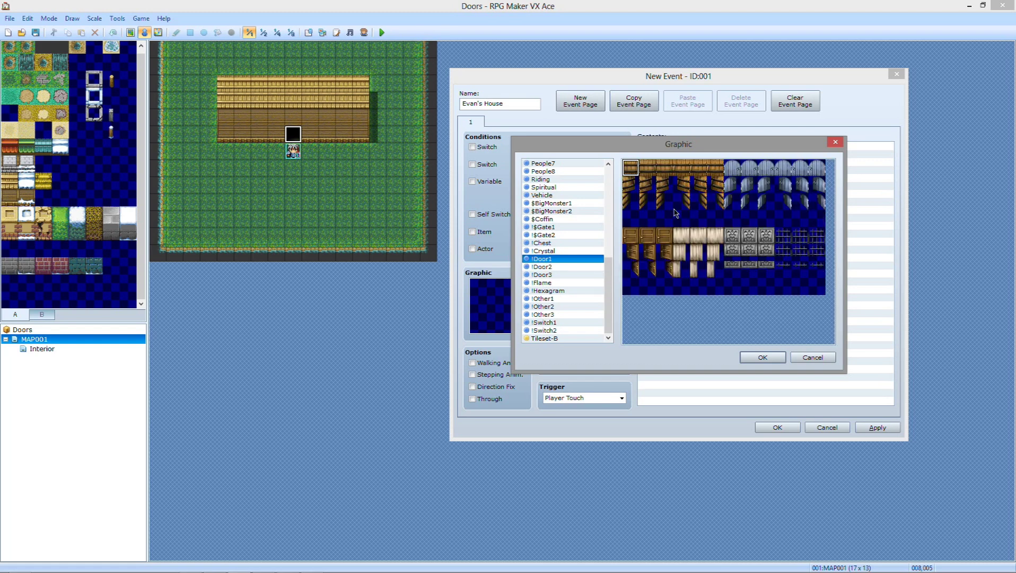
{"action": "double_click", "coordinate": [684, 168]}
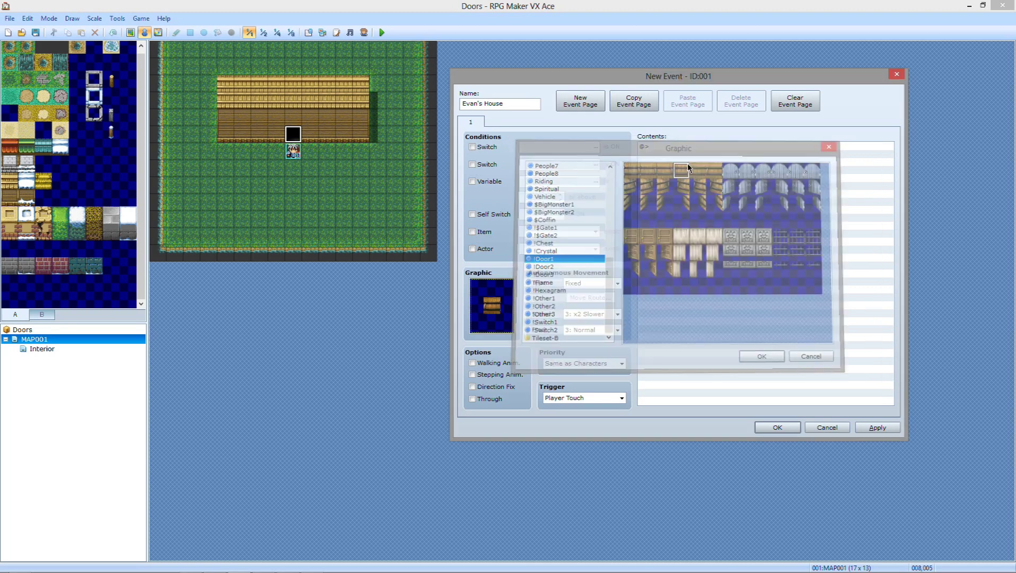
- Add a Play SE command that plays the Open1 sound effect
{"action": "double_click", "coordinate": [788, 170]}
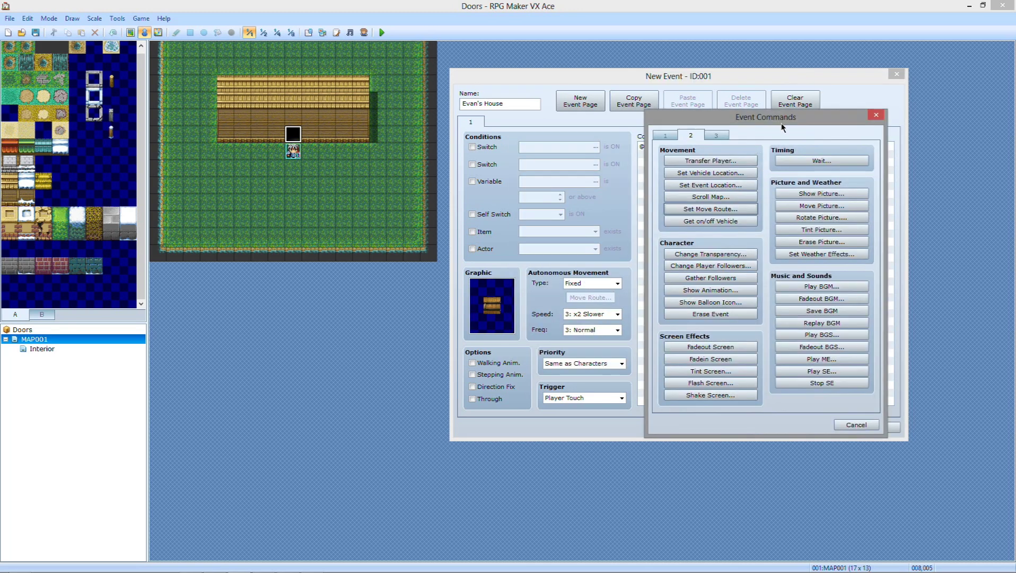
{"action": "left_click_drag", "start_coordinate": [782, 125], "coordinate": [779, 165]}
{"action": "left_click", "coordinate": [865, 161]}
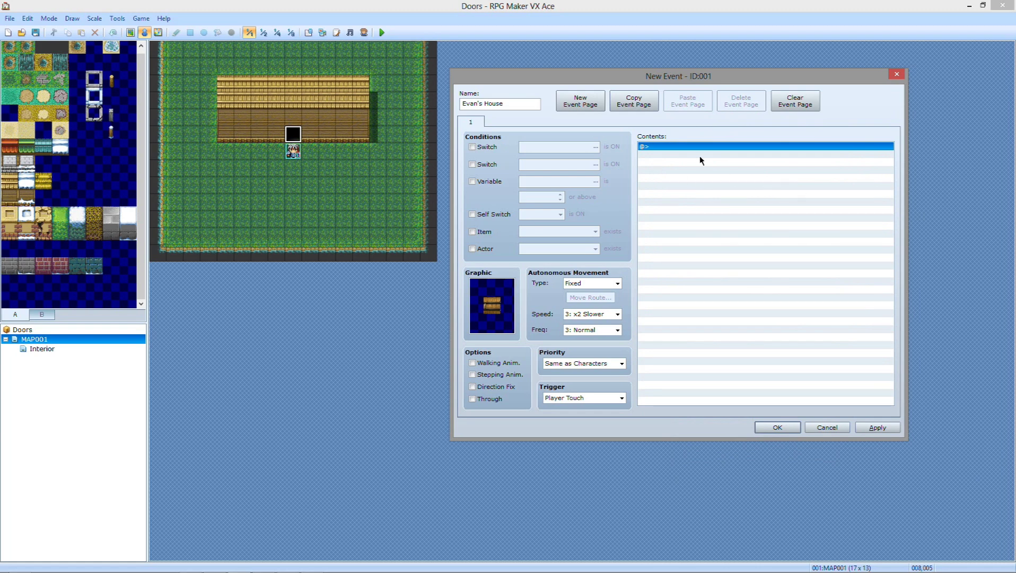
{"action": "double_click", "coordinate": [717, 165]}
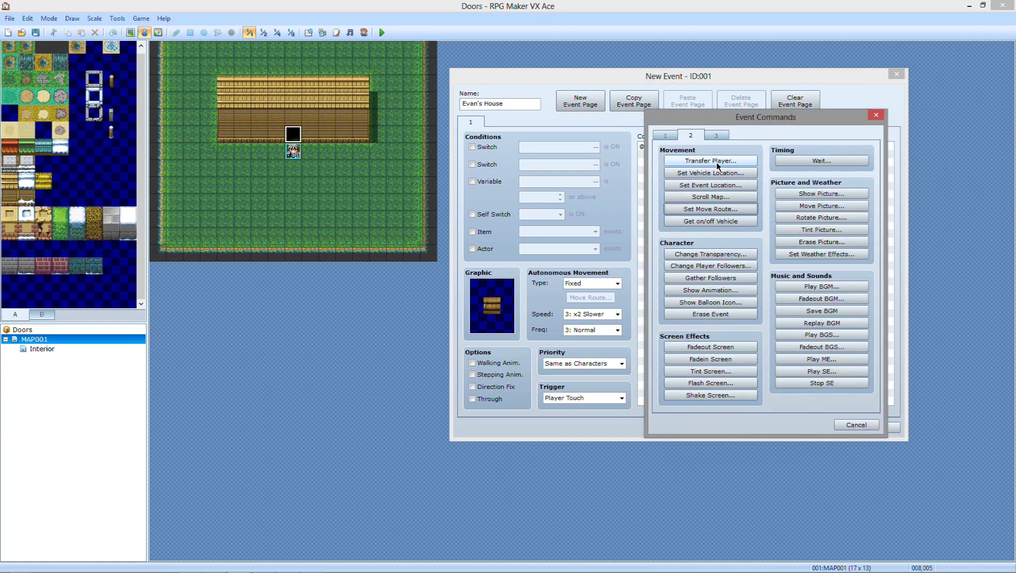
{"action": "left_click", "coordinate": [823, 371]}
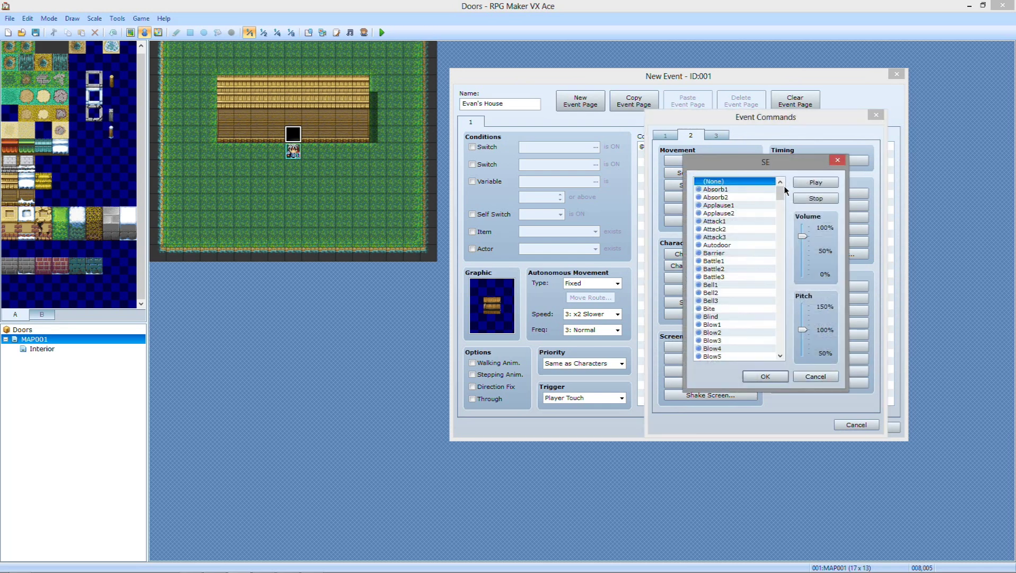
{"action": "left_click_drag", "start_coordinate": [783, 193], "coordinate": [778, 285]}
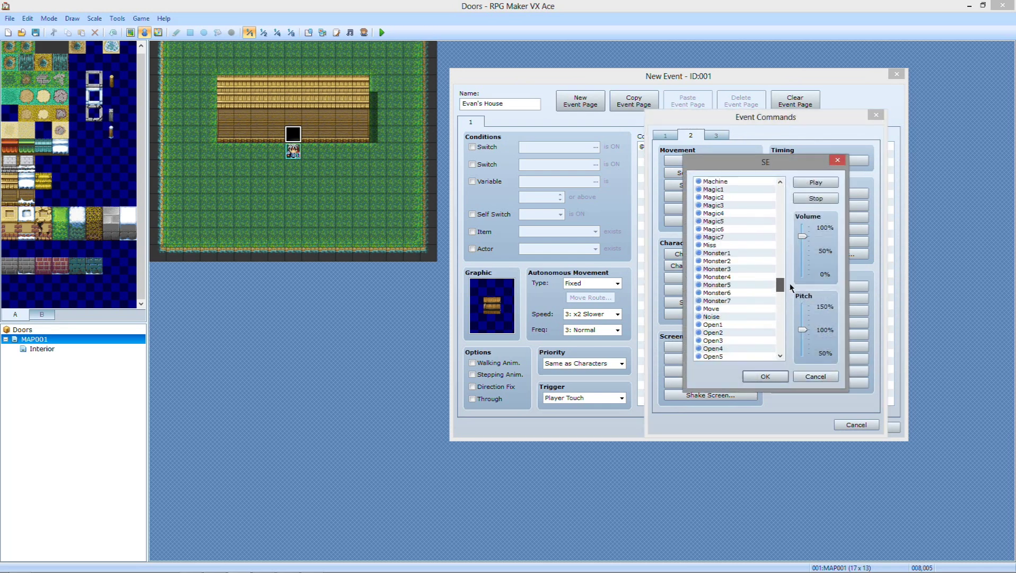
{"action": "left_click", "coordinate": [724, 325]}
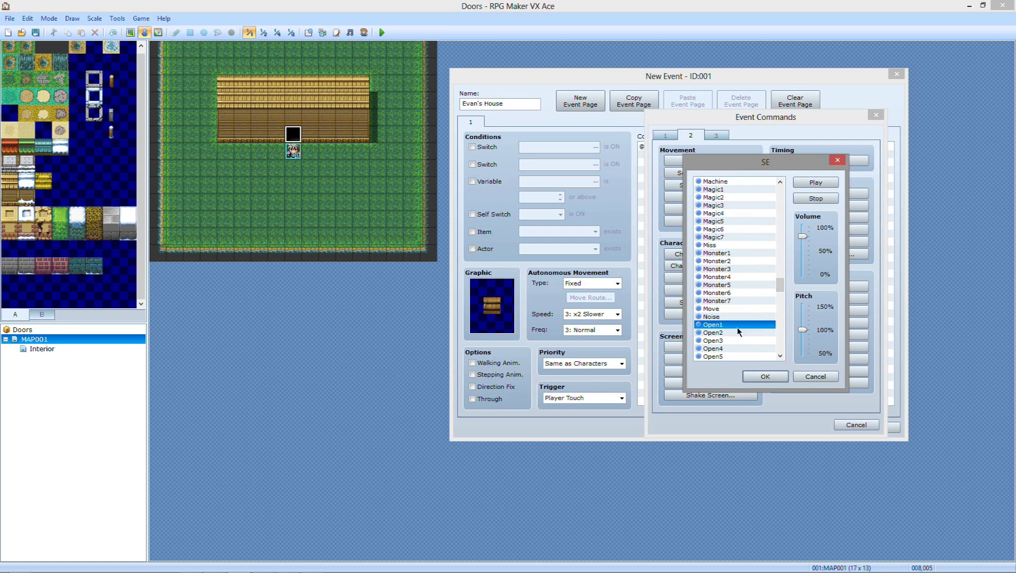
{"action": "left_click", "coordinate": [765, 376]}
- Add a door Set Move Route: Turn Left, Wait 3, Turn Right, Wait 3, Turn Up
{"action": "double_click", "coordinate": [701, 162]}
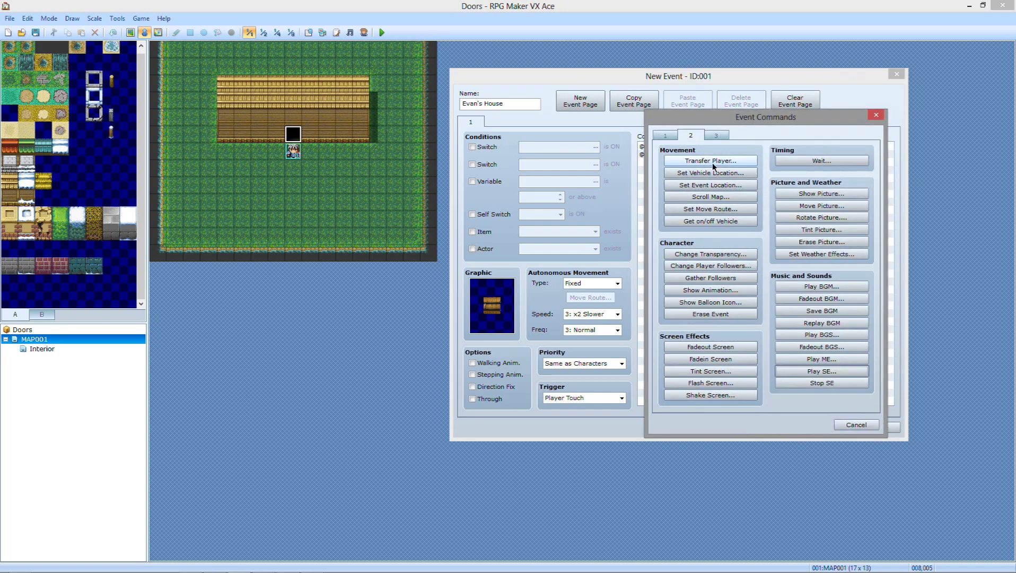
{"action": "left_click", "coordinate": [721, 210]}
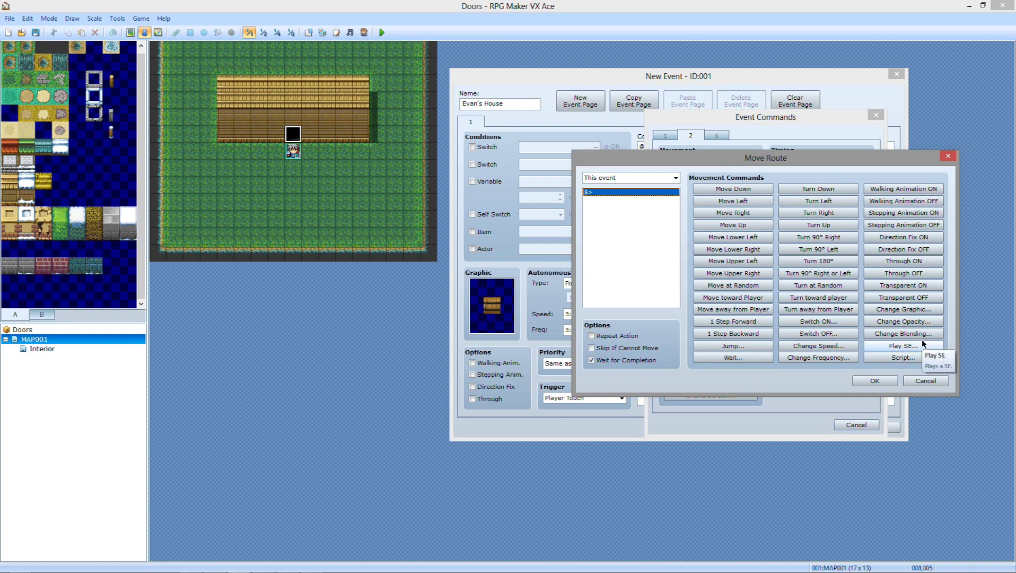
{"action": "left_click", "coordinate": [845, 204]}
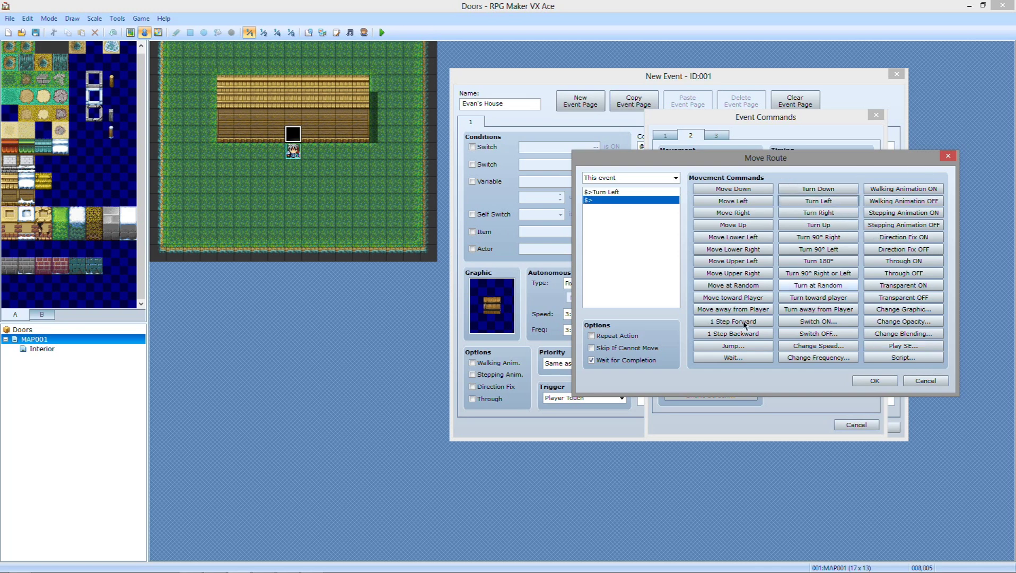
{"action": "left_click", "coordinate": [711, 356]}
{"action": "type", "text": "3"}
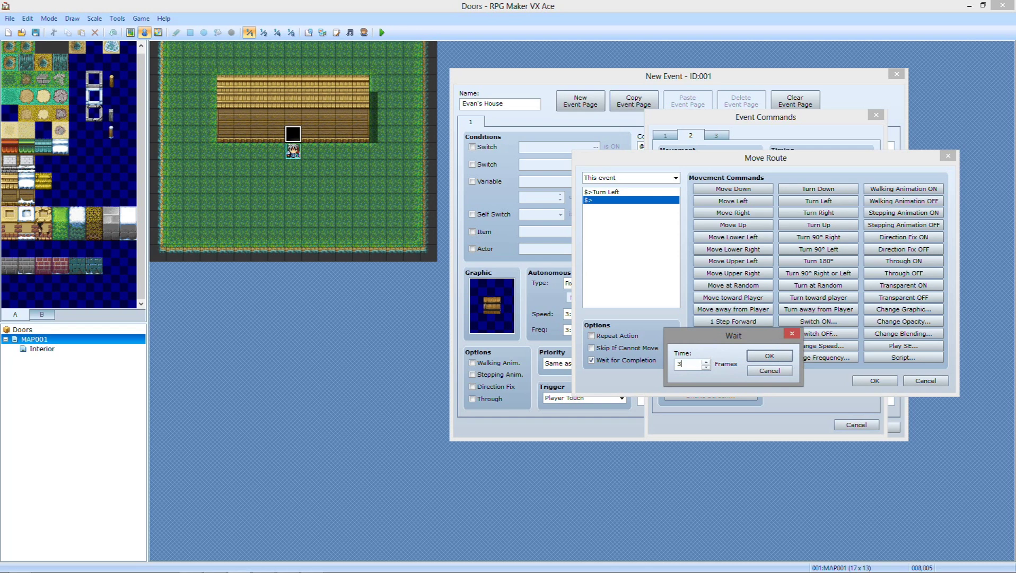
{"action": "left_click", "coordinate": [769, 356]}
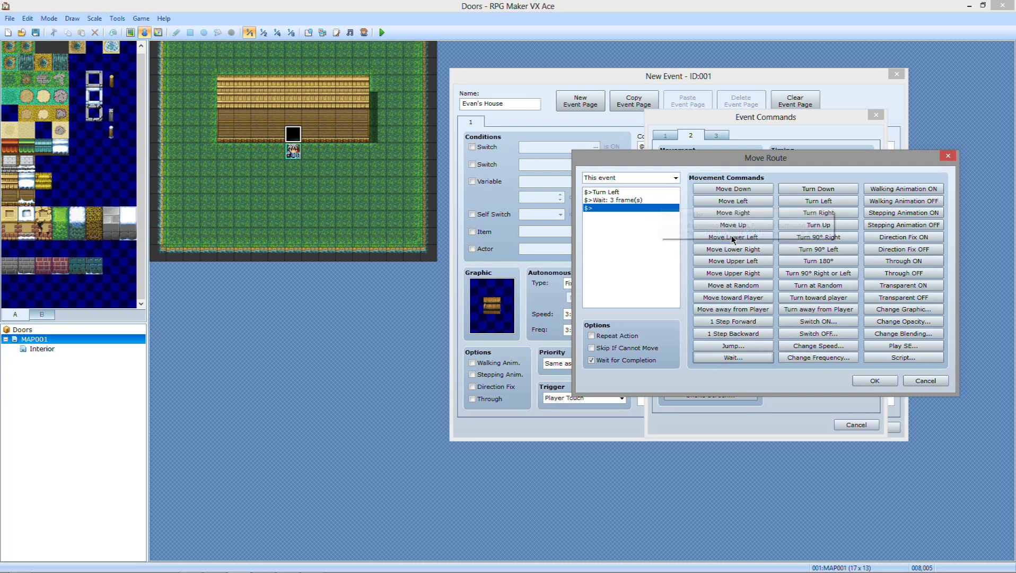
{"action": "left_click", "coordinate": [815, 215]}
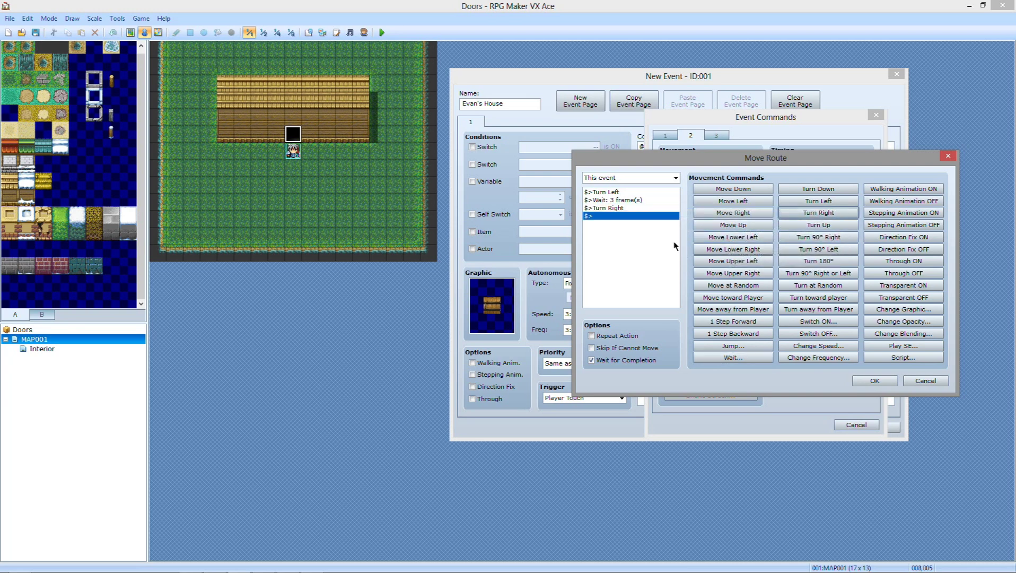
{"action": "left_click", "coordinate": [733, 358]}
{"action": "type", "text": "3"}
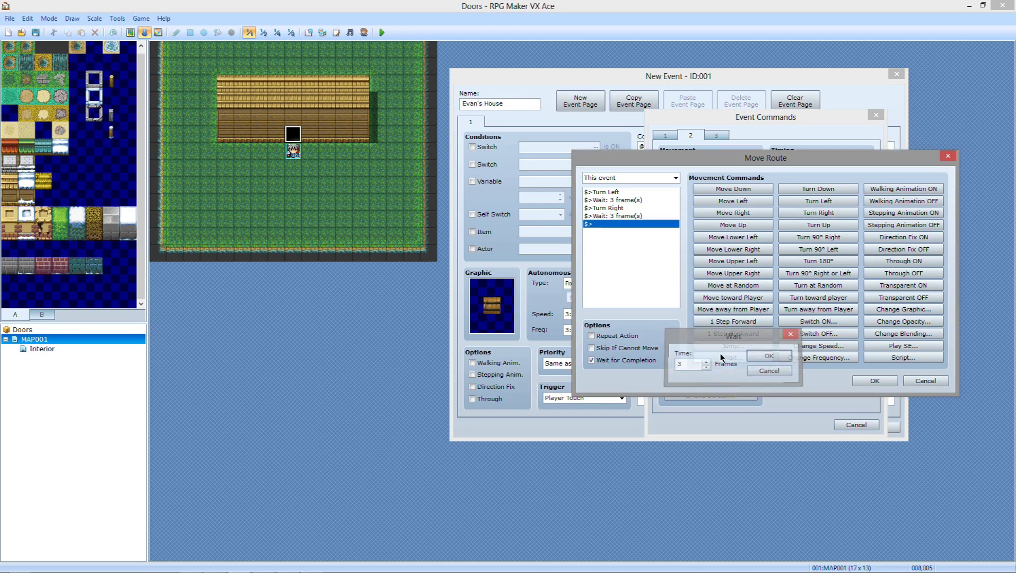
{"action": "key", "text": "Return"}
{"action": "left_click", "coordinate": [826, 229]}
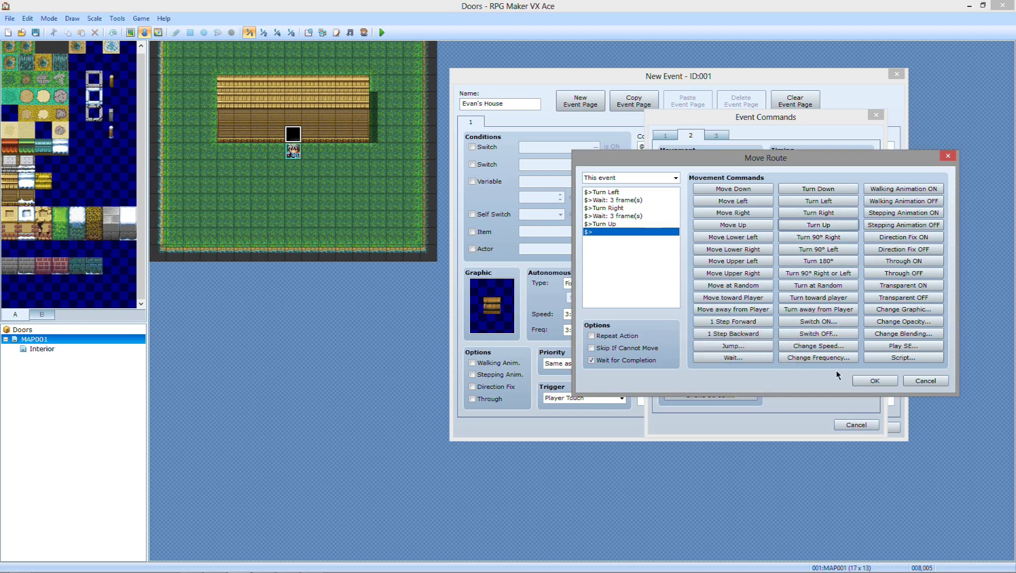
{"action": "left_click", "coordinate": [875, 380]}
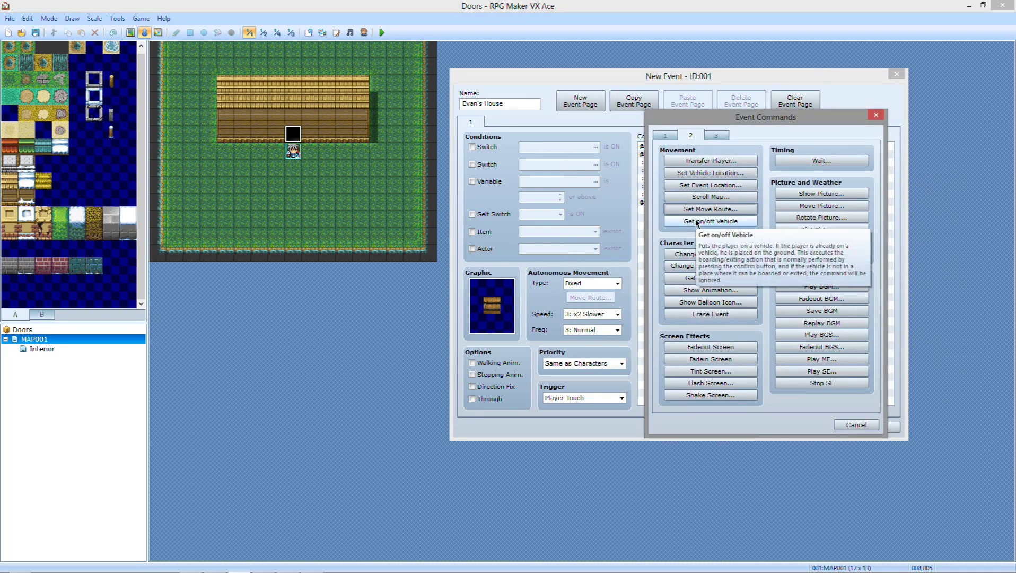
- Add a Play SE command playing the Move sound effect
{"action": "left_click", "coordinate": [813, 371]}
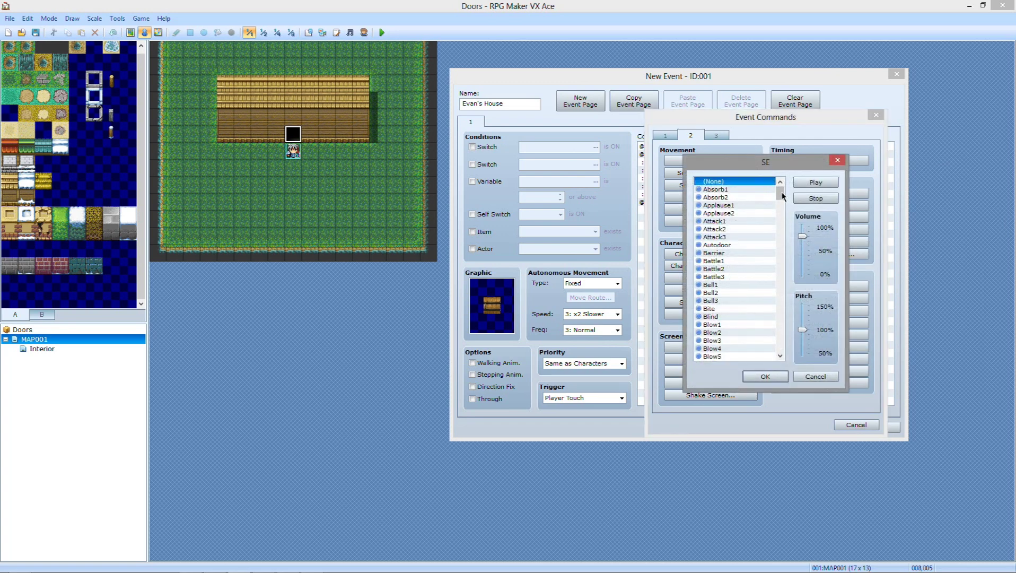
{"action": "left_click_drag", "start_coordinate": [779, 192], "coordinate": [777, 292]}
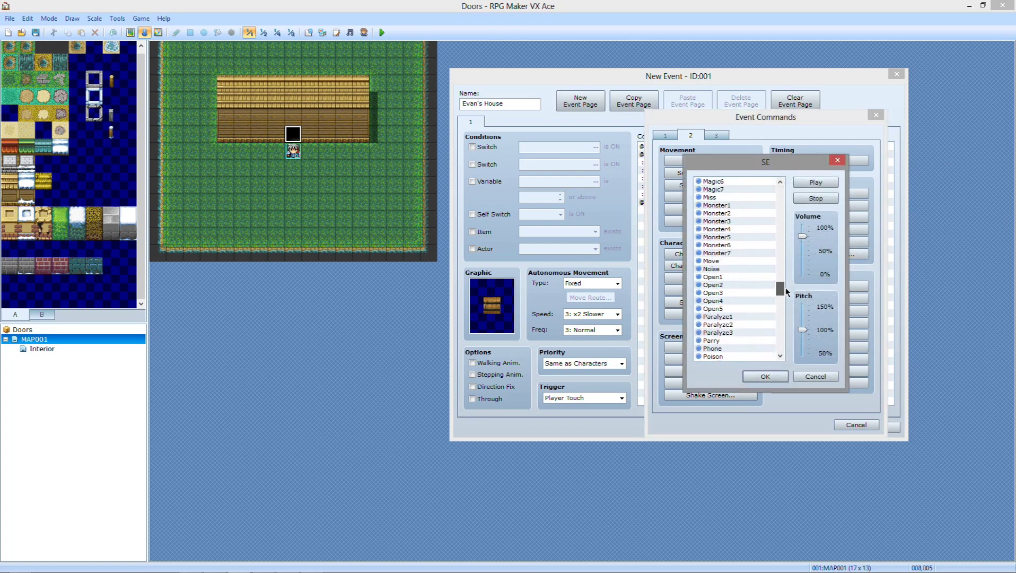
{"action": "left_click", "coordinate": [727, 261]}
{"action": "left_click", "coordinate": [765, 375]}
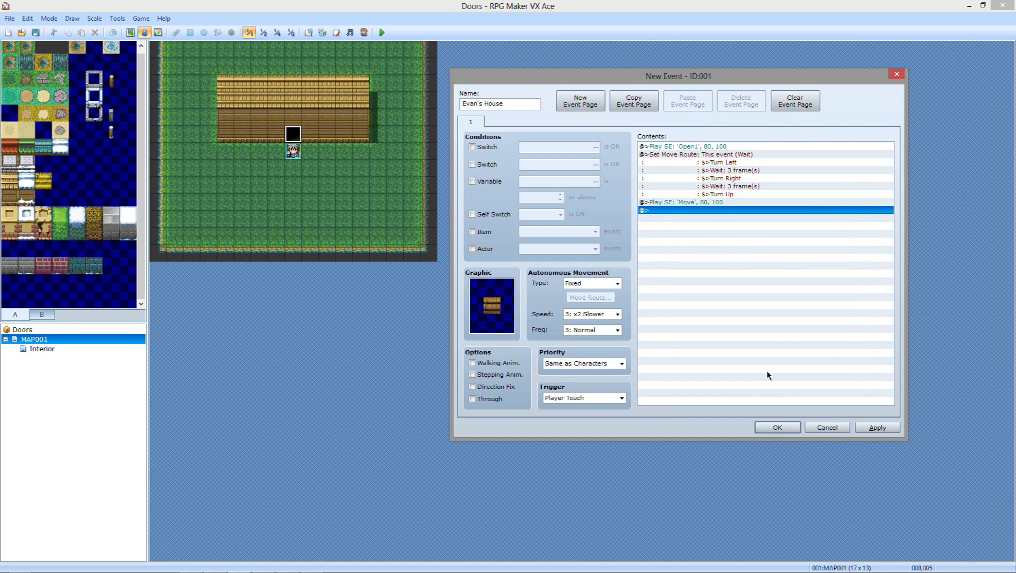
- Add a Transfer Player command to 002:Interior at (006,009)
{"action": "double_click", "coordinate": [722, 214]}
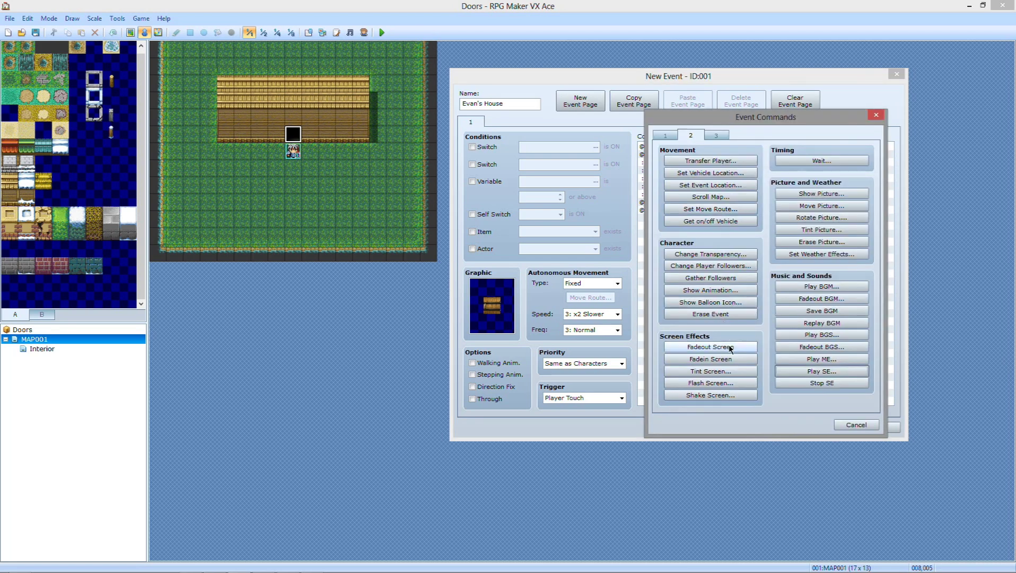
{"action": "left_click", "coordinate": [724, 169]}
{"action": "left_click", "coordinate": [825, 236]}
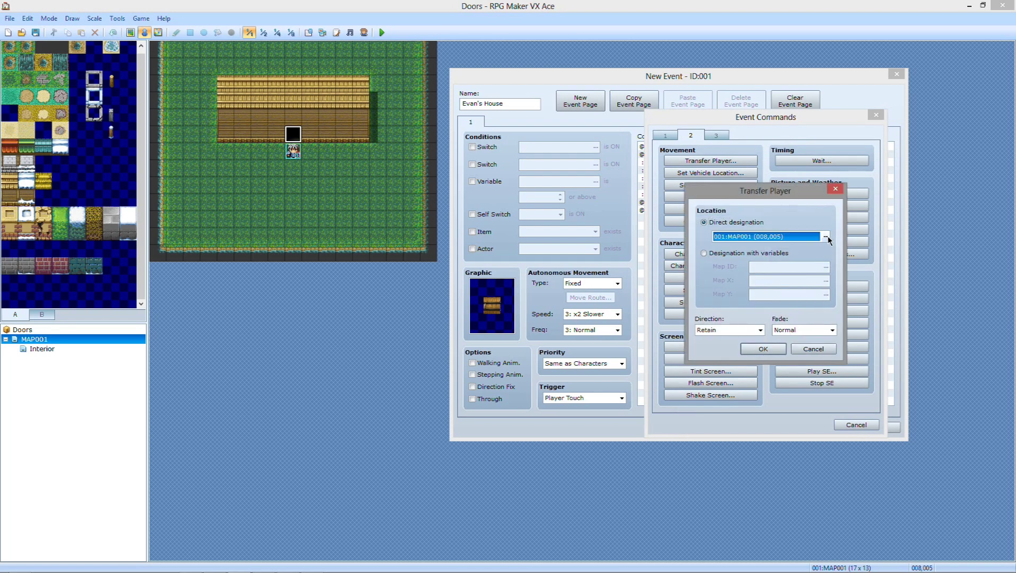
{"action": "left_click", "coordinate": [548, 142]}
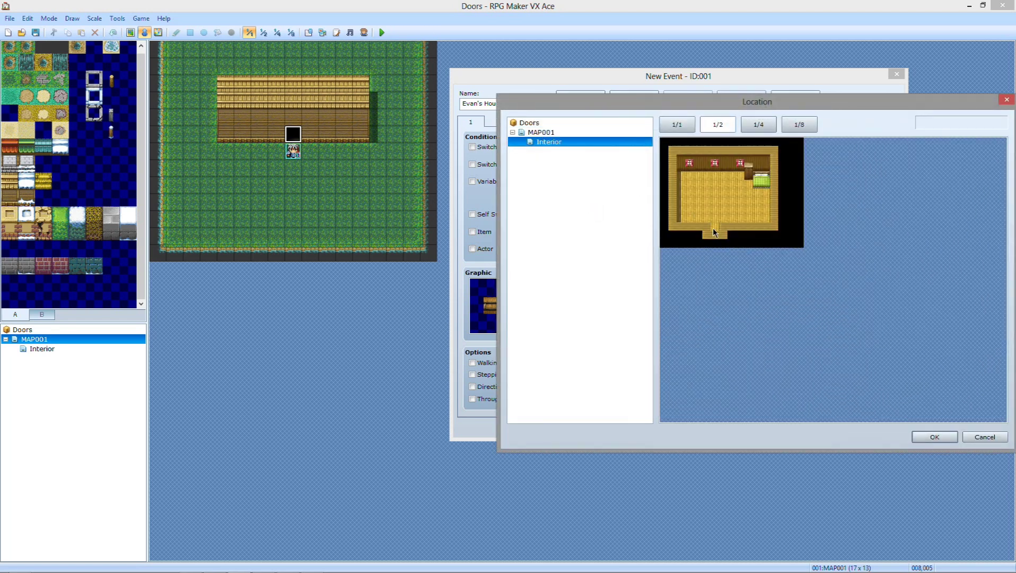
{"action": "left_click", "coordinate": [714, 217]}
{"action": "left_click", "coordinate": [677, 124]}
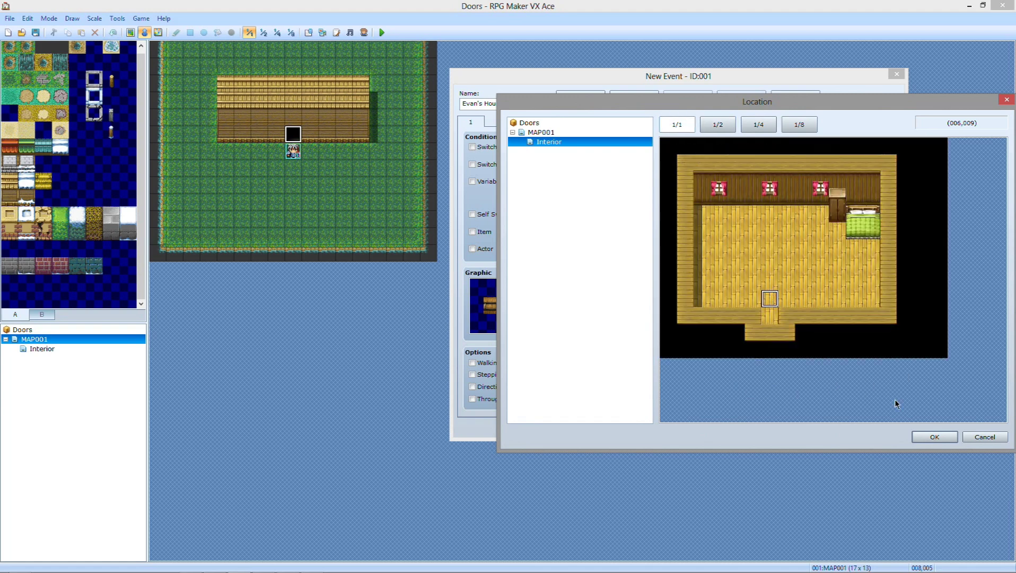
{"action": "left_click", "coordinate": [926, 433]}
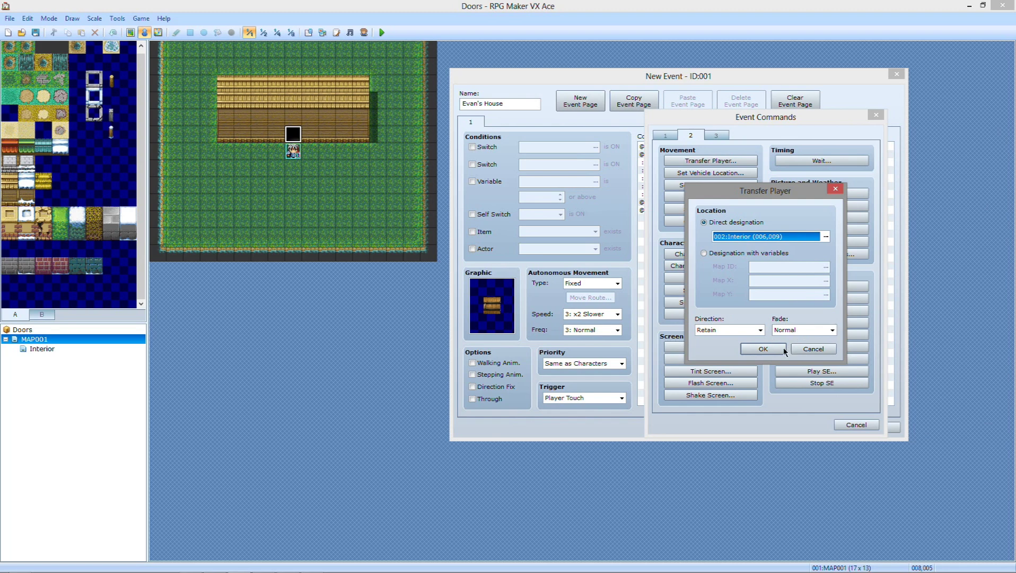
{"action": "left_click", "coordinate": [763, 348]}
- Apply the door event changes, save the Doors project and start a playtest
{"action": "left_click", "coordinate": [877, 427]}
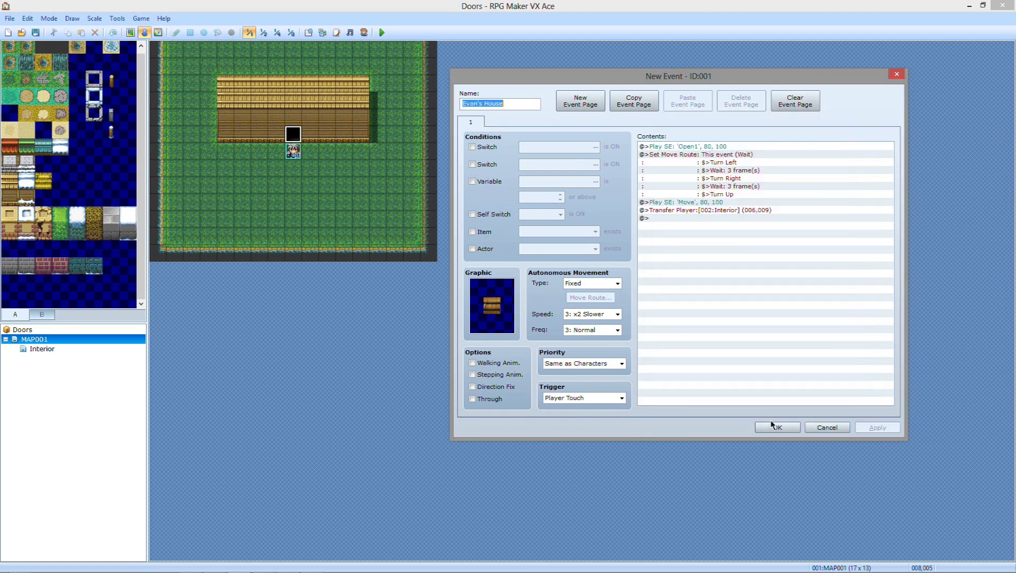
{"action": "left_click", "coordinate": [776, 427]}
{"action": "left_click", "coordinate": [382, 32]}
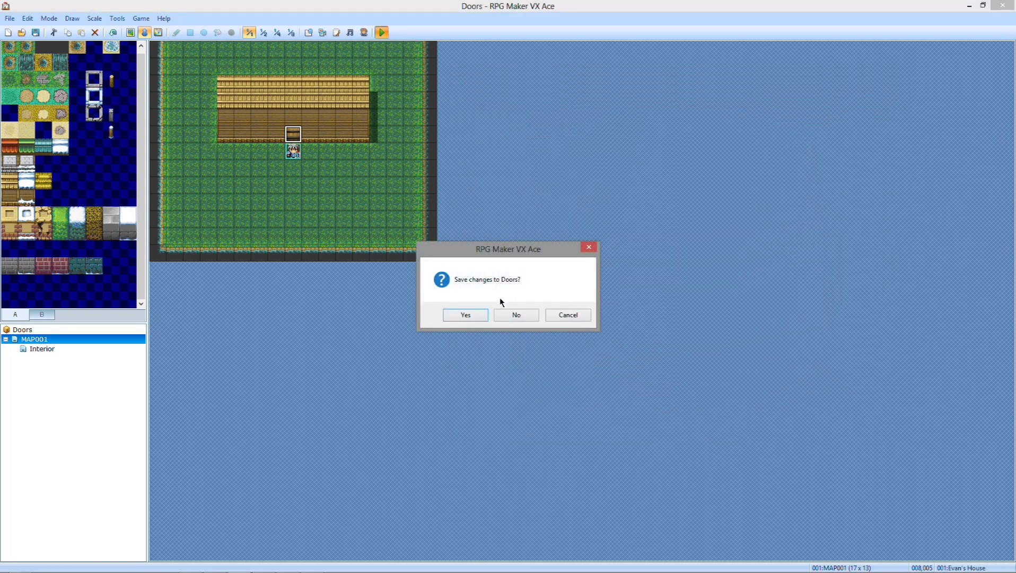
{"action": "left_click", "coordinate": [466, 313]}
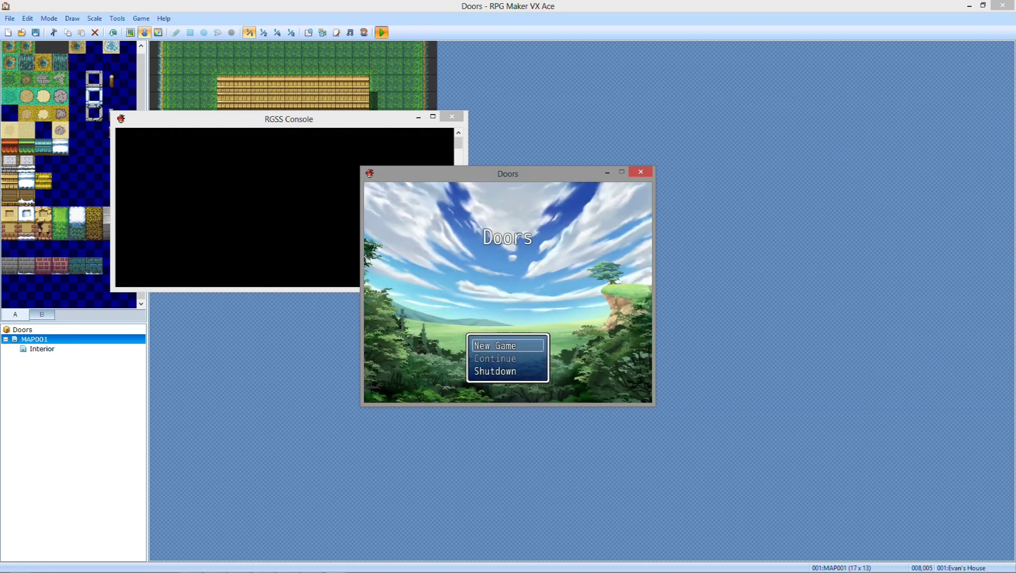
- Start a New Game, walk the hero through the door into the Interior, then close the game
{"action": "key", "text": "Return"}
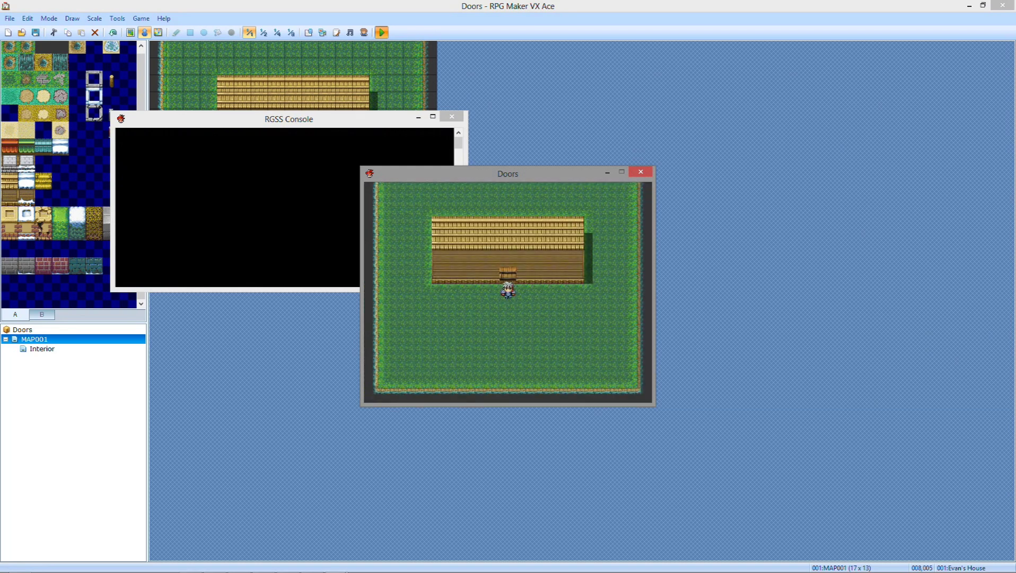
{"action": "key", "text": "Up"}
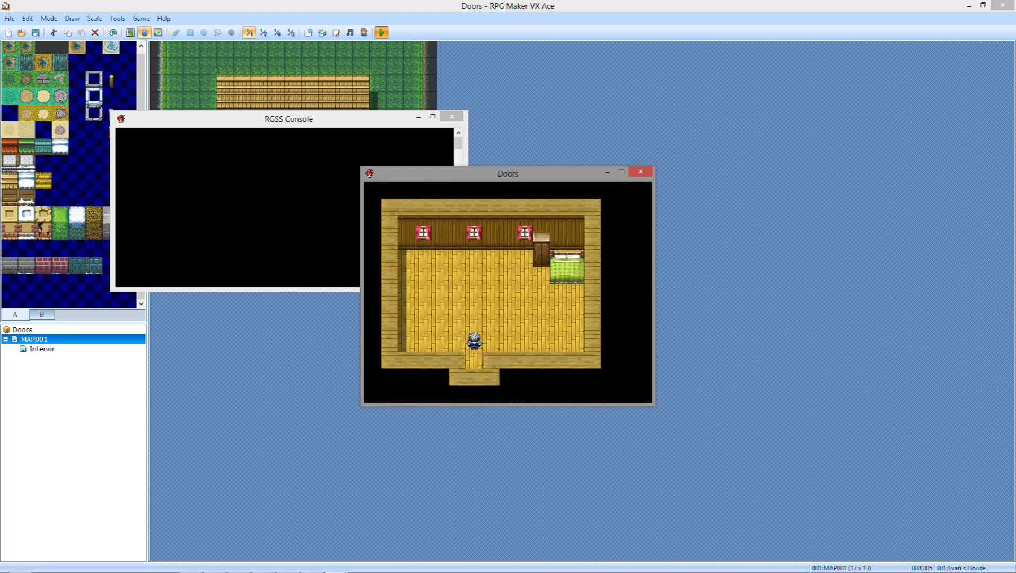
{"action": "key", "text": "Up"}
{"action": "key", "text": "Right"}
{"action": "key", "text": "Down"}
{"action": "key", "text": "Left"}
{"action": "key", "text": "Down"}
{"action": "key", "text": "Up"}
{"action": "key", "text": "Down"}
{"action": "left_click", "coordinate": [639, 171]}
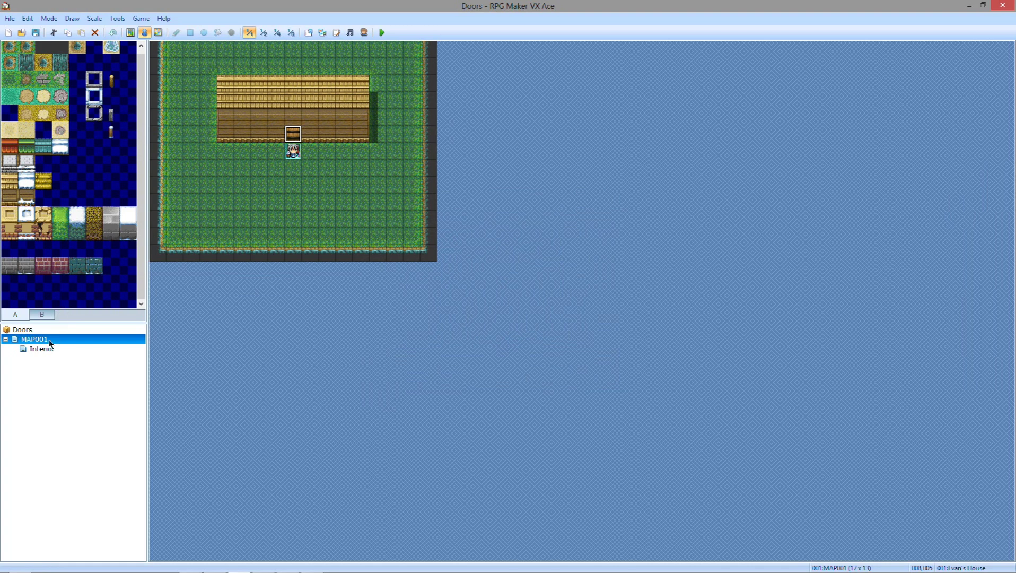
{"action": "left_click", "coordinate": [43, 348]}
- Create an event named Exit on the Interior doorway with Player Touch trigger and no walking animation
{"action": "double_click", "coordinate": [259, 219]}
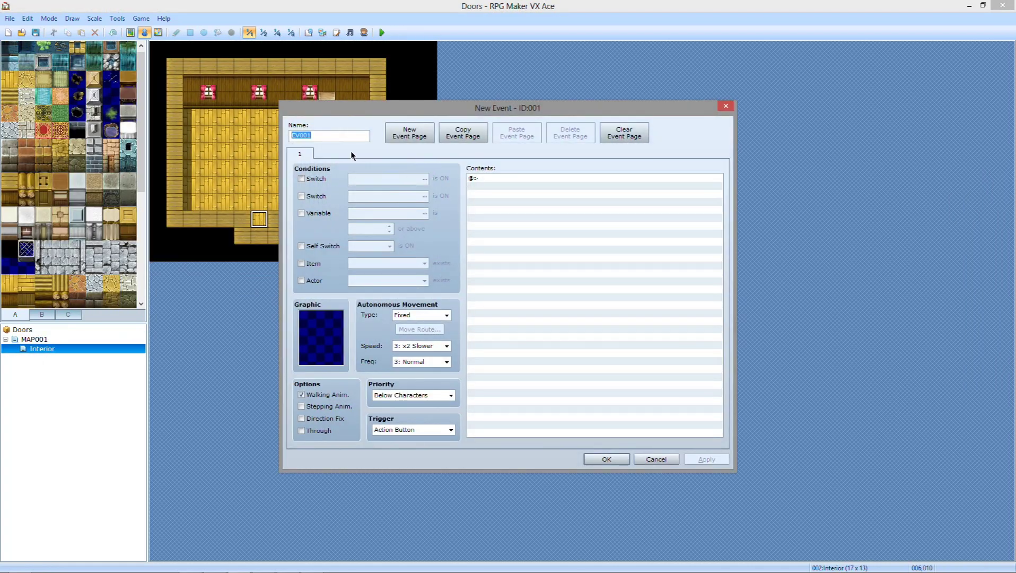
{"action": "left_click", "coordinate": [399, 434]}
{"action": "left_click", "coordinate": [395, 445]}
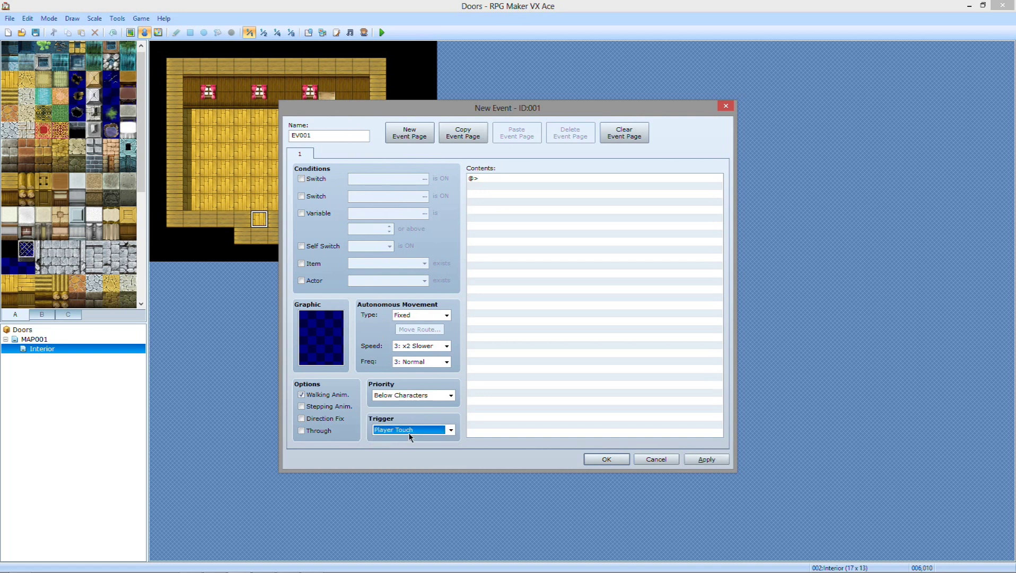
{"action": "left_click", "coordinate": [336, 394]}
{"action": "double_click", "coordinate": [316, 136]}
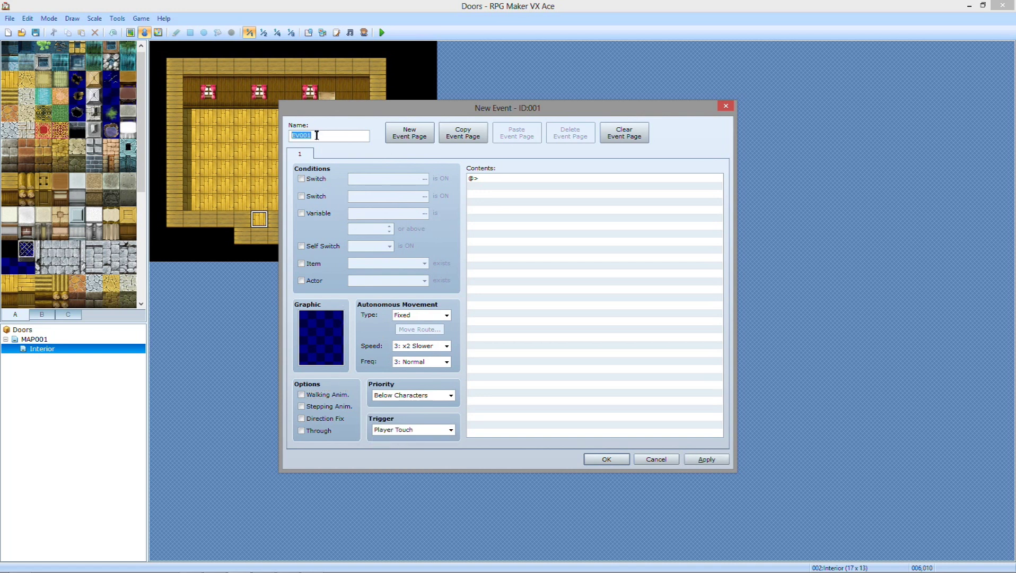
{"action": "type", "text": "Exit"}
- Add a Play SE command playing the Move sound to the Exit event
{"action": "double_click", "coordinate": [711, 179]}
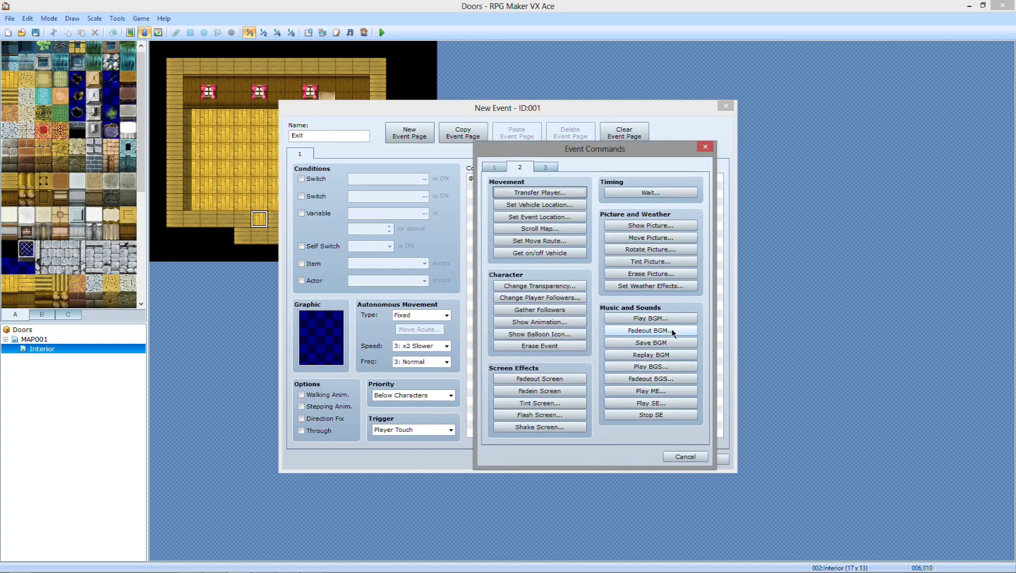
{"action": "left_click", "coordinate": [651, 403]}
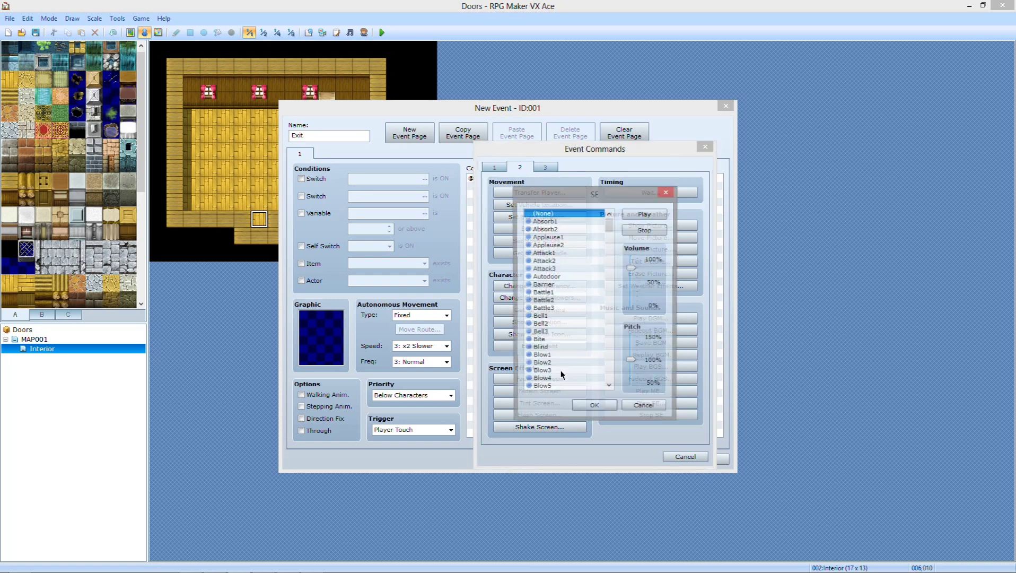
{"action": "left_click_drag", "start_coordinate": [610, 229], "coordinate": [608, 313]}
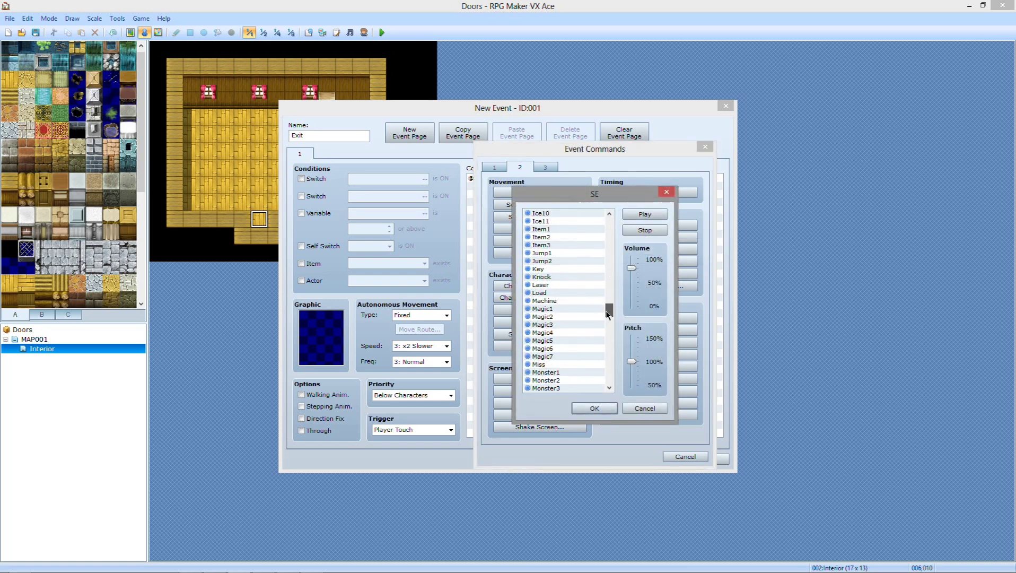
{"action": "left_click_drag", "start_coordinate": [608, 313], "coordinate": [608, 319]}
{"action": "left_click", "coordinate": [549, 342]}
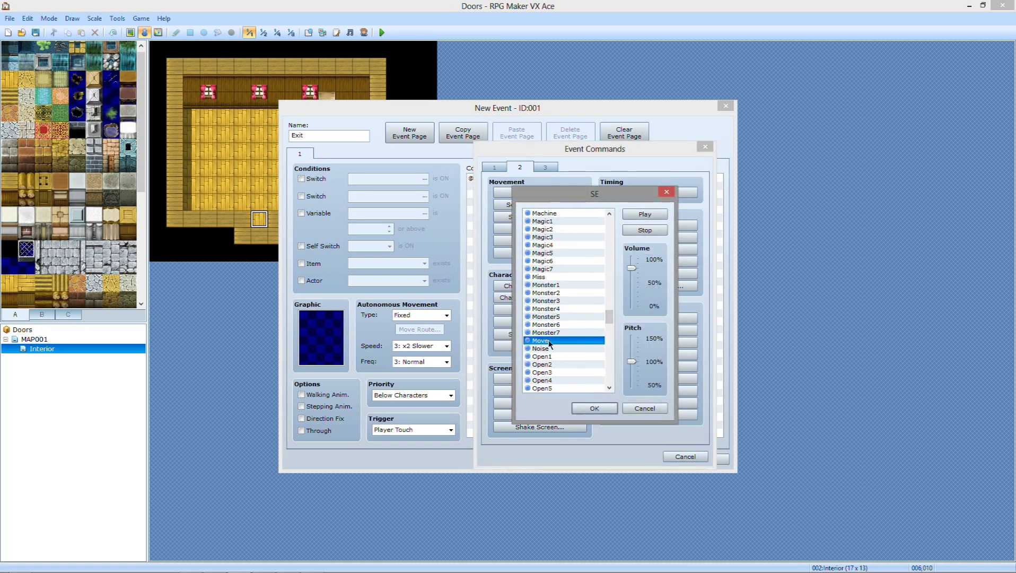
{"action": "left_click", "coordinate": [594, 408]}
- Add a Transfer Player to MAP001 (008,006), finish the Exit event, and start a playtest
{"action": "double_click", "coordinate": [529, 199]}
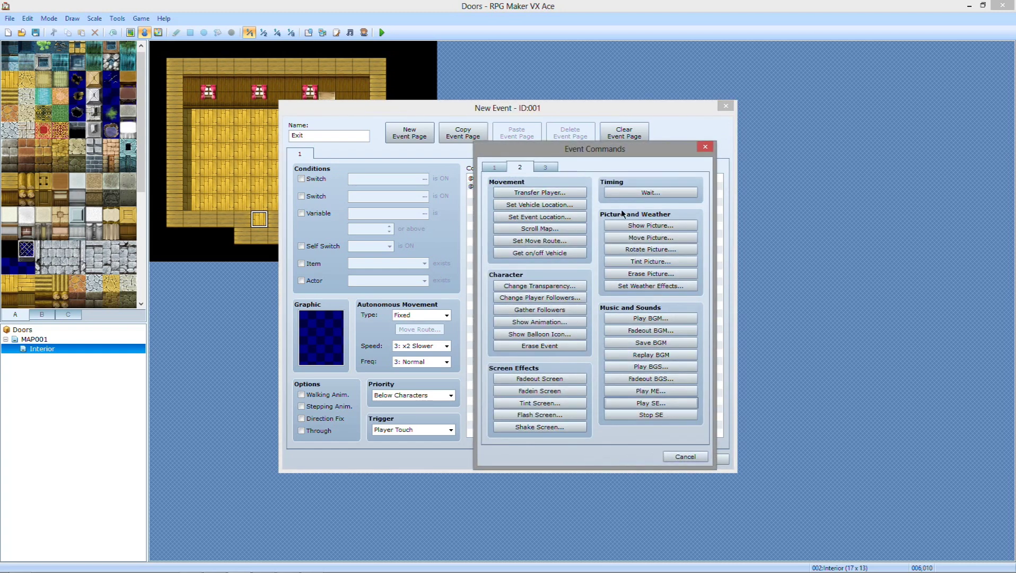
{"action": "left_click", "coordinate": [539, 192]}
{"action": "left_click", "coordinate": [634, 268]}
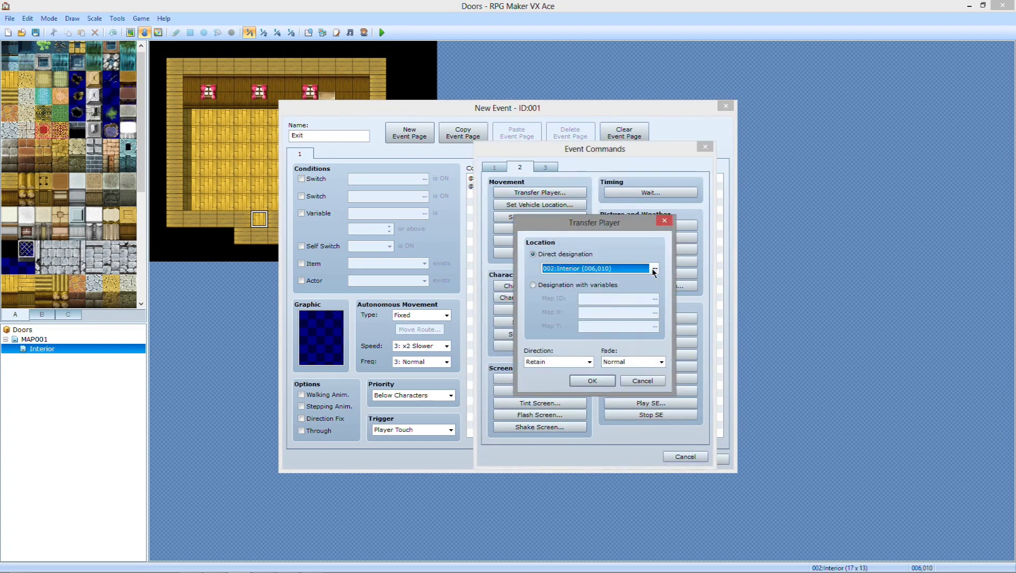
{"action": "left_click", "coordinate": [654, 269]}
{"action": "left_click", "coordinate": [379, 164]}
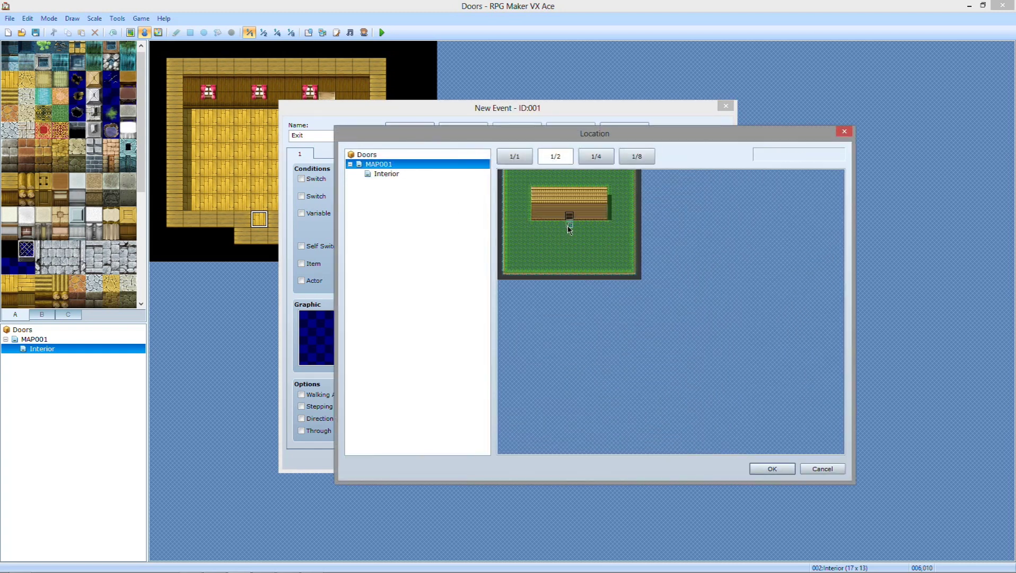
{"action": "left_click", "coordinate": [569, 229]}
{"action": "left_click", "coordinate": [772, 469]}
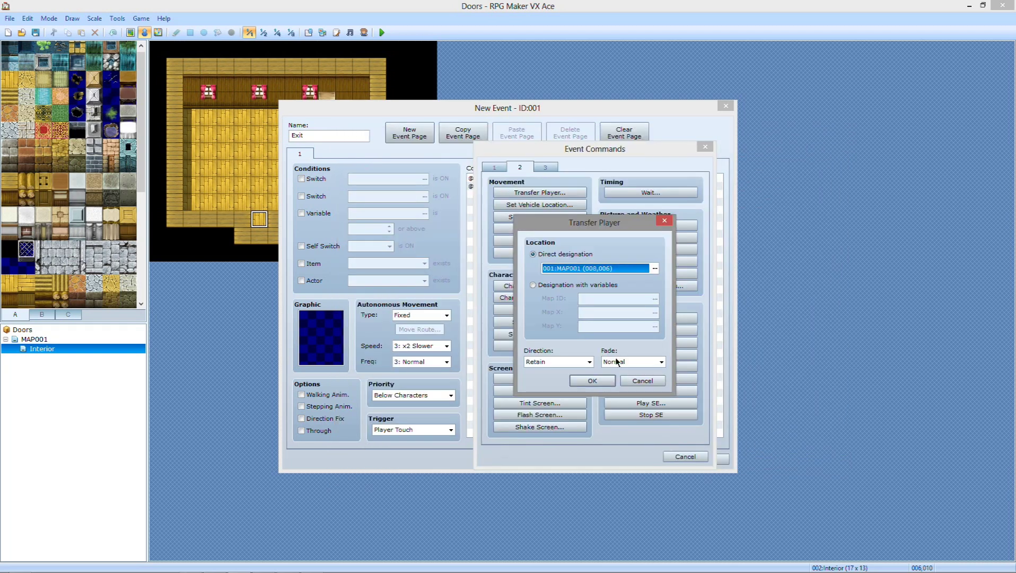
{"action": "left_click", "coordinate": [592, 380]}
{"action": "left_click", "coordinate": [590, 457]}
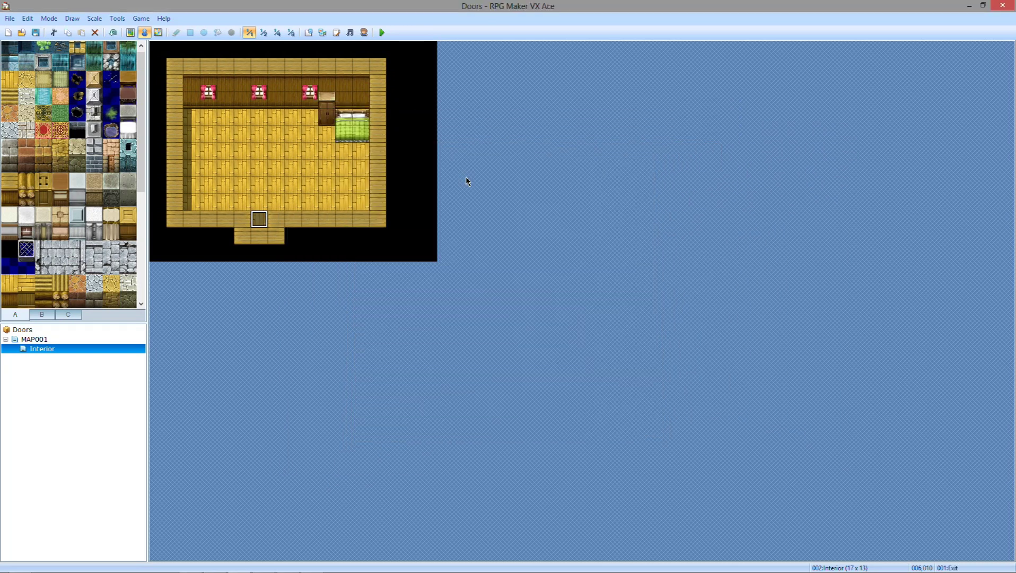
{"action": "left_click", "coordinate": [382, 33]}
{"action": "left_click", "coordinate": [467, 314]}
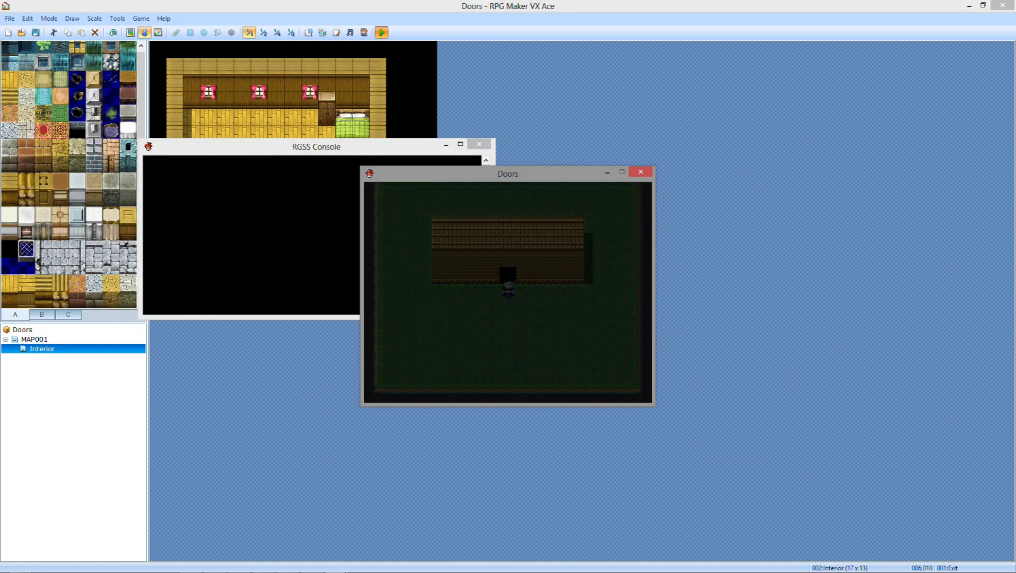
{"action": "key", "text": "Up"}
{"action": "key", "text": "Down"}
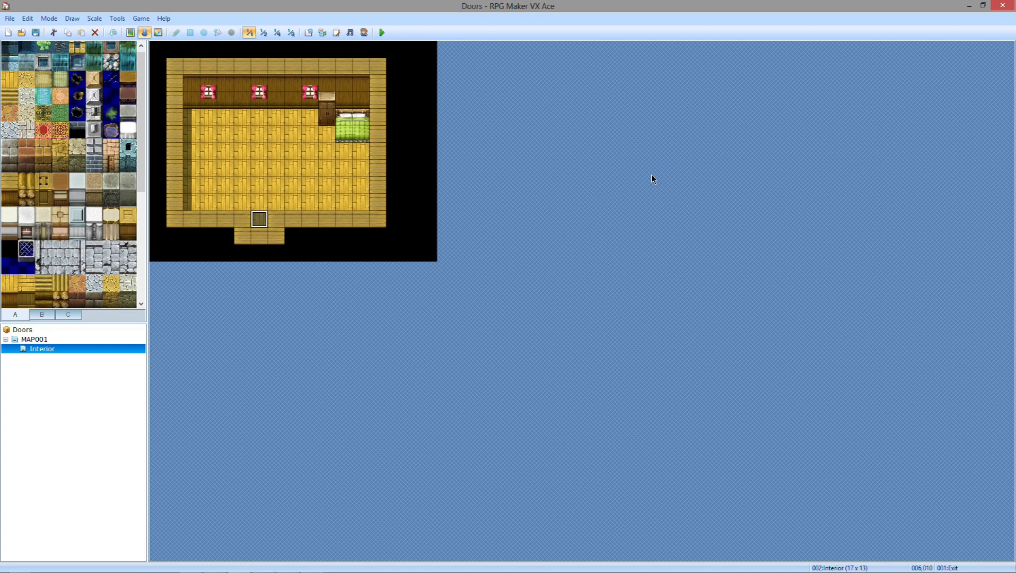
- Reopen the Evan's House door event on MAP001 and insert a command after the Move sound
{"action": "left_click", "coordinate": [25, 338]}
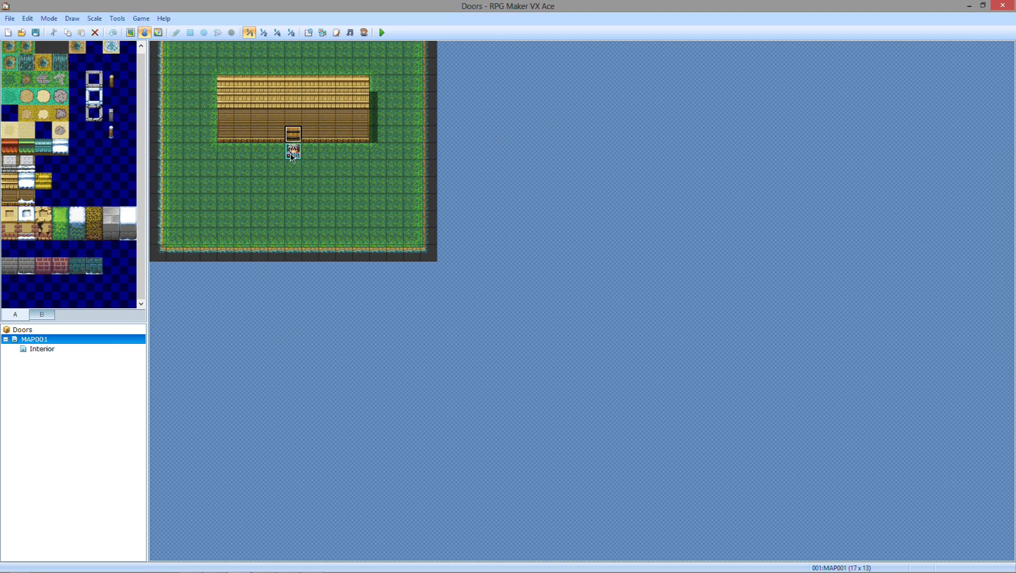
{"action": "double_click", "coordinate": [294, 134]}
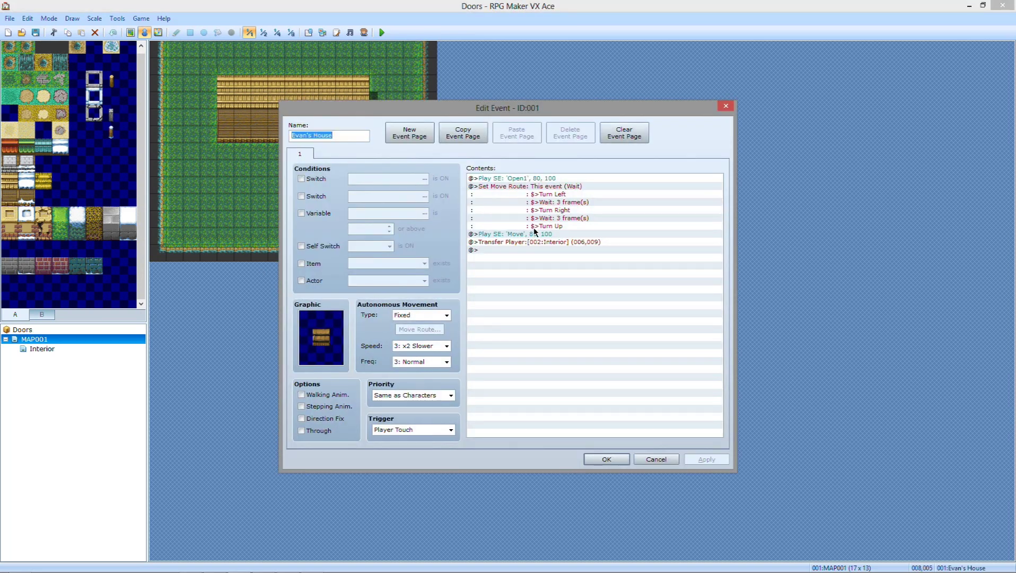
{"action": "left_click", "coordinate": [511, 236]}
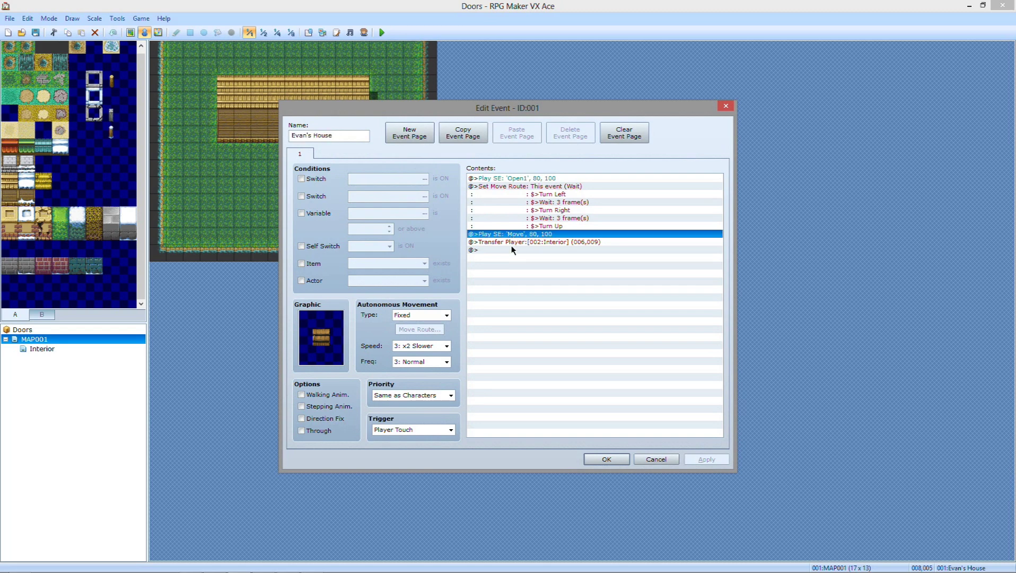
{"action": "double_click", "coordinate": [512, 248]}
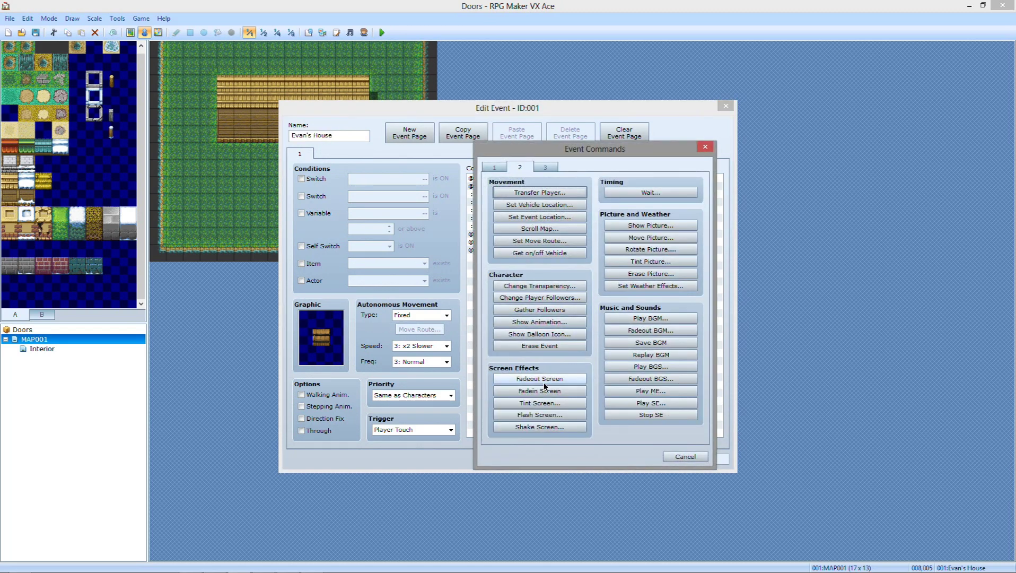
- Add a Set Move Route targeting Player with a single Move Up, then apply
{"action": "left_click", "coordinate": [540, 241]}
{"action": "left_click", "coordinate": [483, 211]}
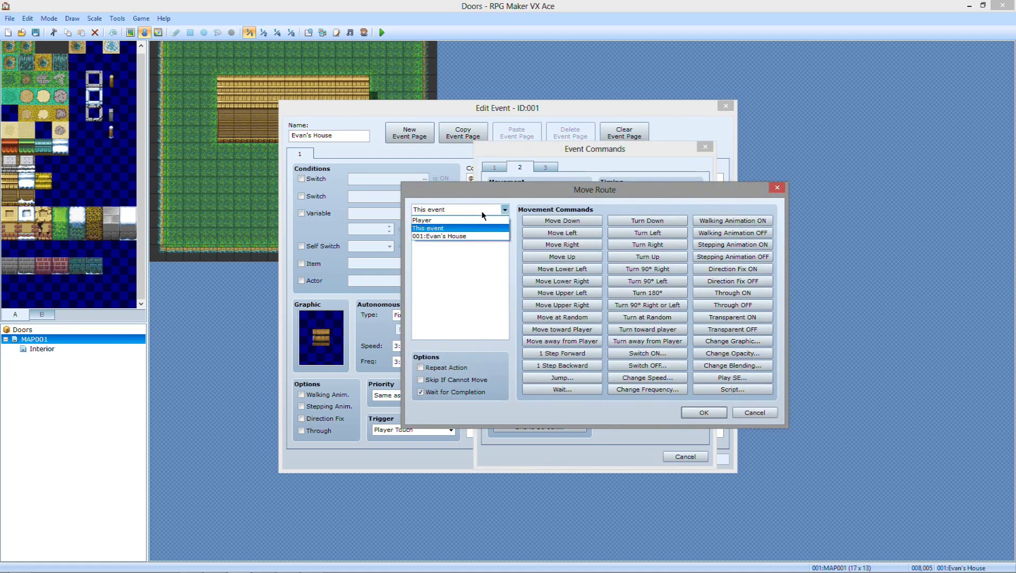
{"action": "left_click", "coordinate": [428, 222]}
{"action": "left_click", "coordinate": [439, 211]}
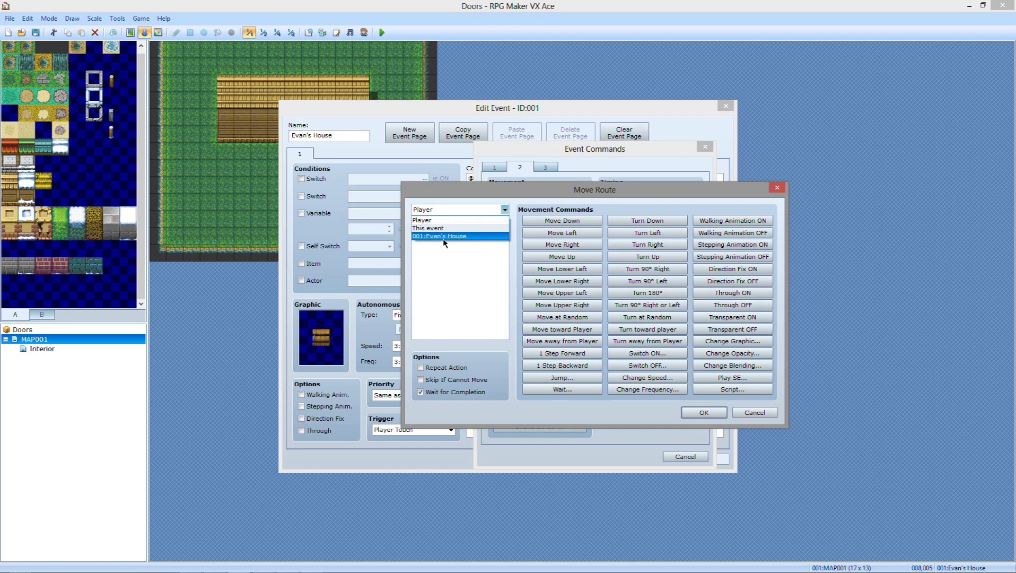
{"action": "left_click", "coordinate": [439, 210]}
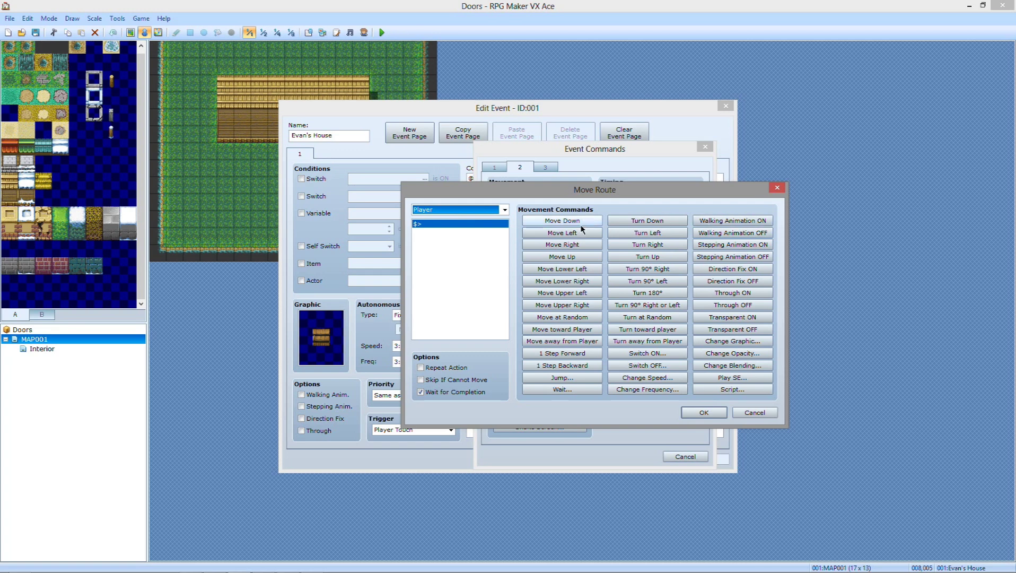
{"action": "left_click", "coordinate": [576, 257]}
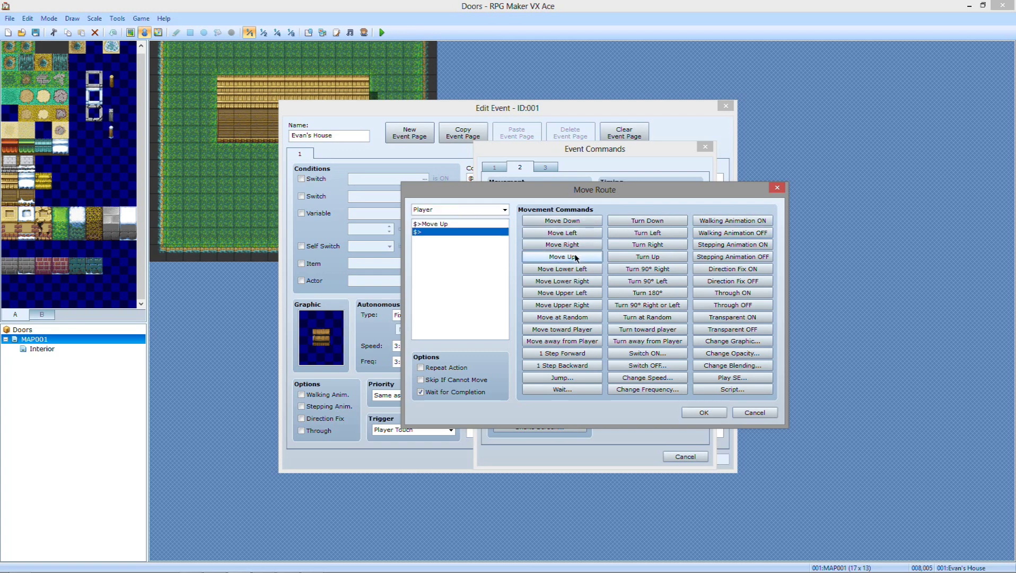
{"action": "left_click", "coordinate": [707, 412]}
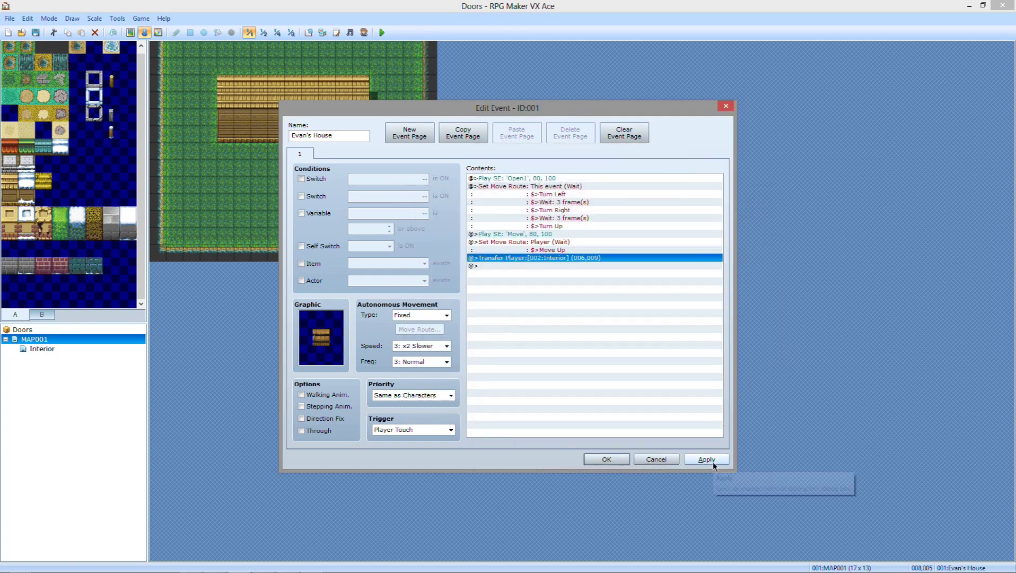
{"action": "left_click", "coordinate": [713, 461]}
- Save Doors, playtest a New Game to check the door swinging open, then close the game
{"action": "left_click", "coordinate": [608, 458]}
{"action": "left_click", "coordinate": [382, 33]}
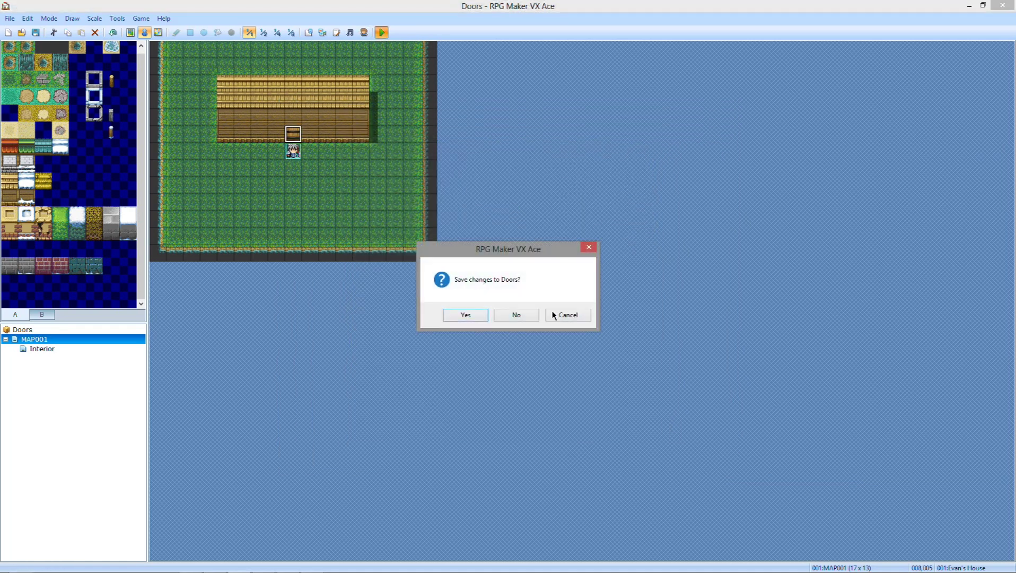
{"action": "left_click", "coordinate": [483, 321]}
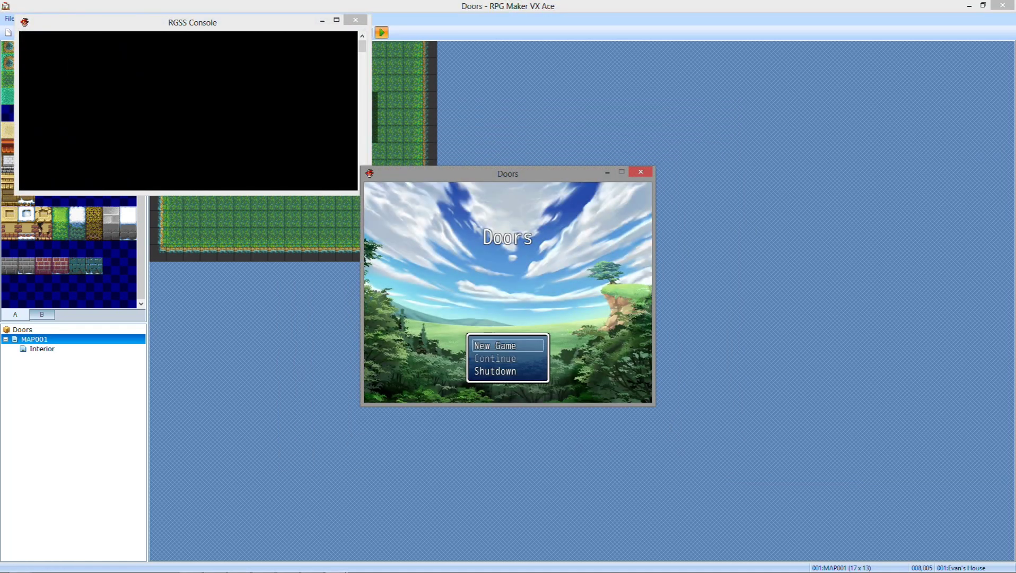
{"action": "key", "text": "Return"}
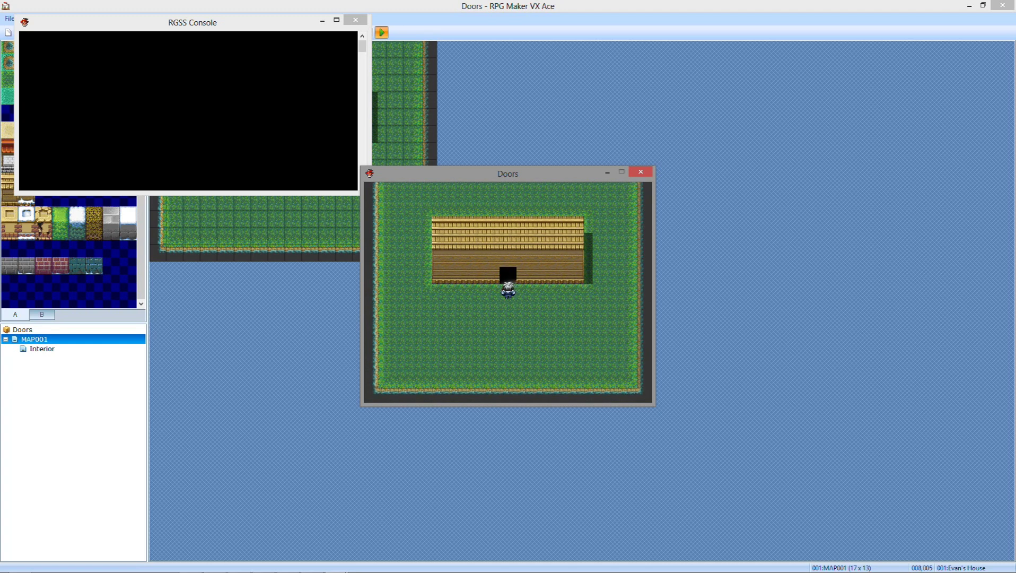
{"action": "left_click", "coordinate": [641, 172]}
- Append Through ON to the door's own move route, apply the event, and launch a playtest
{"action": "double_click", "coordinate": [291, 135]}
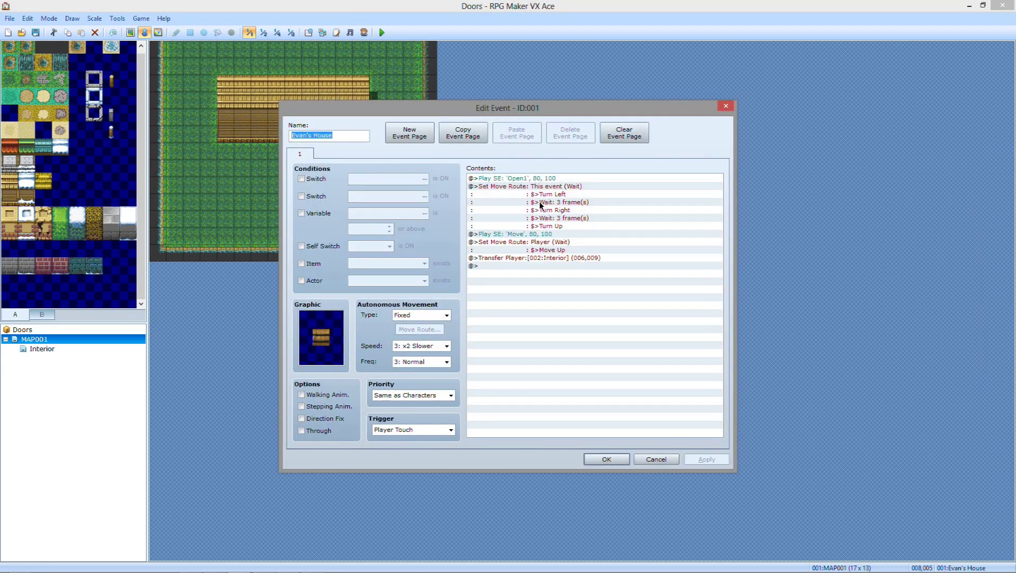
{"action": "left_click", "coordinate": [534, 190]}
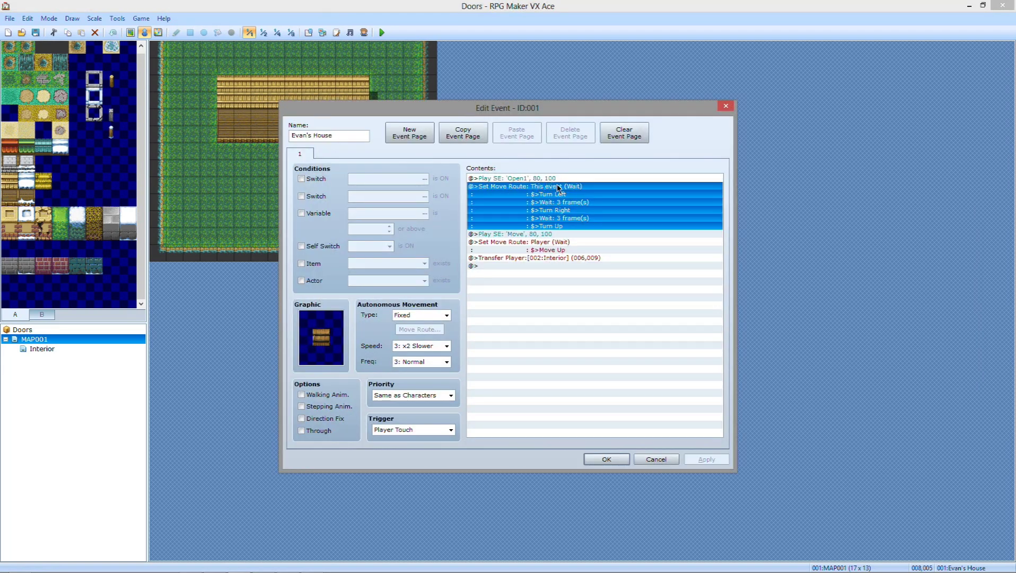
{"action": "double_click", "coordinate": [558, 187]}
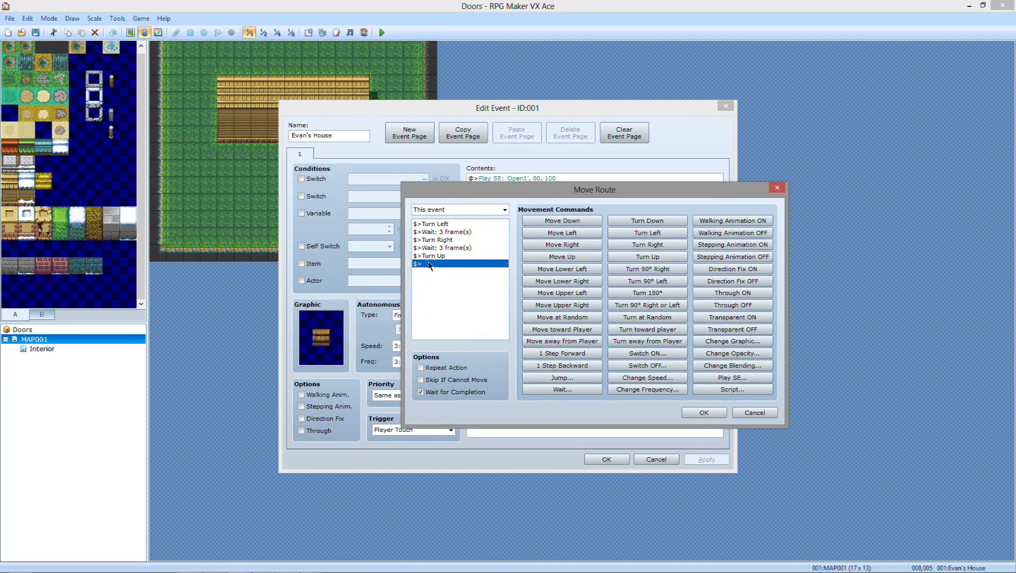
{"action": "left_click", "coordinate": [754, 293]}
{"action": "left_click", "coordinate": [699, 413]}
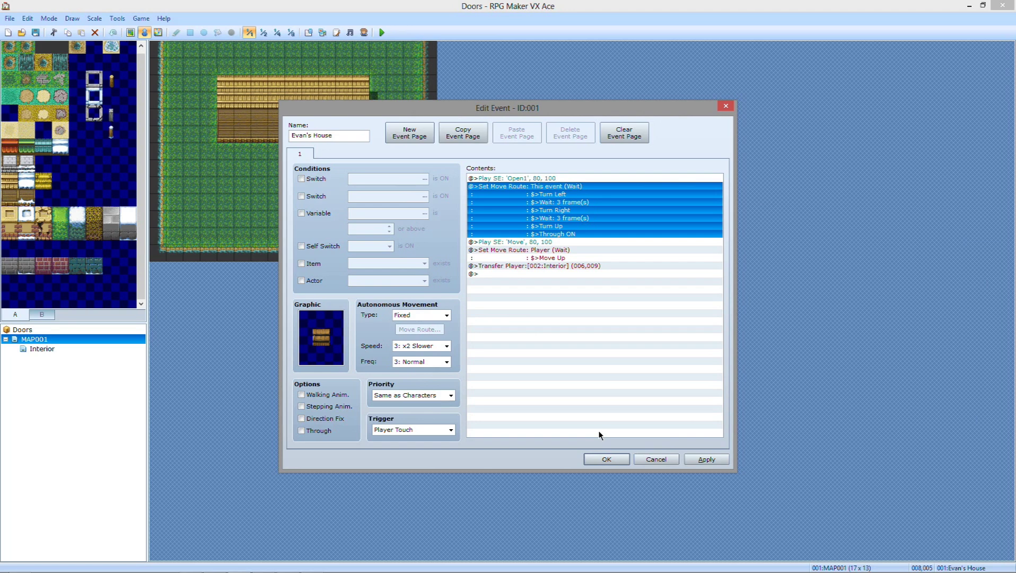
{"action": "left_click_drag", "start_coordinate": [487, 109], "coordinate": [609, 106]}
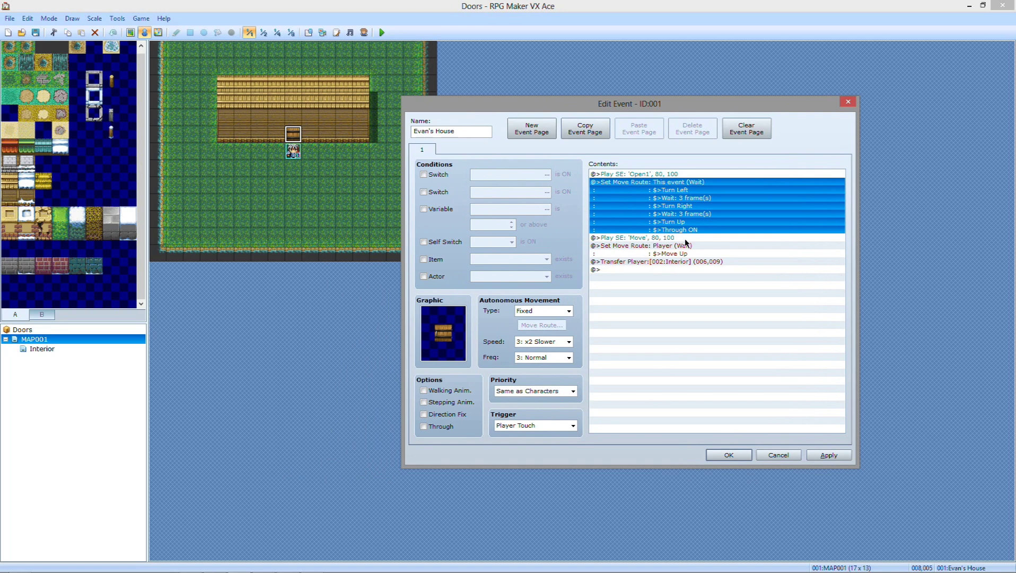
{"action": "left_click", "coordinate": [827, 454]}
{"action": "left_click", "coordinate": [728, 456]}
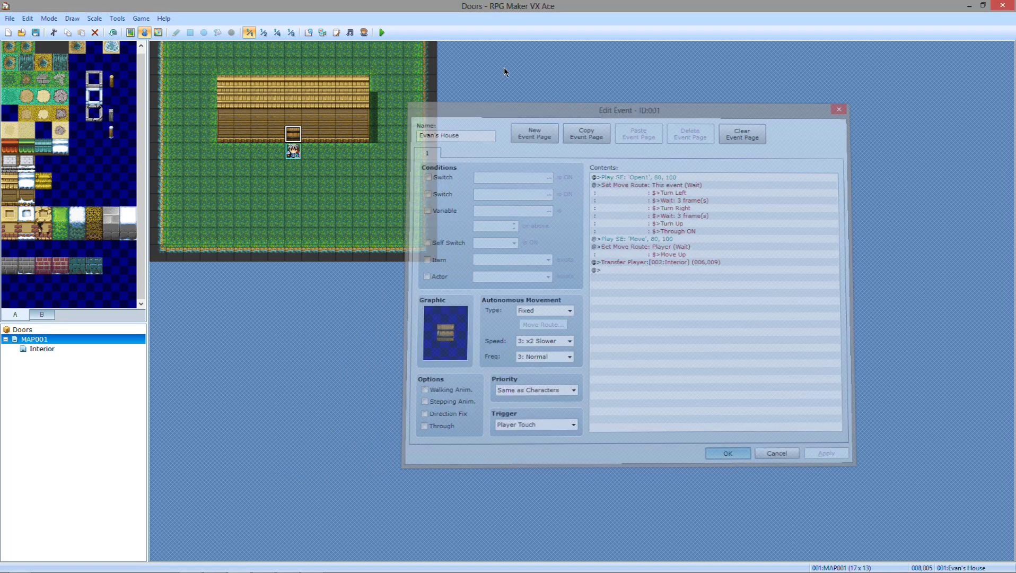
{"action": "left_click", "coordinate": [382, 32]}
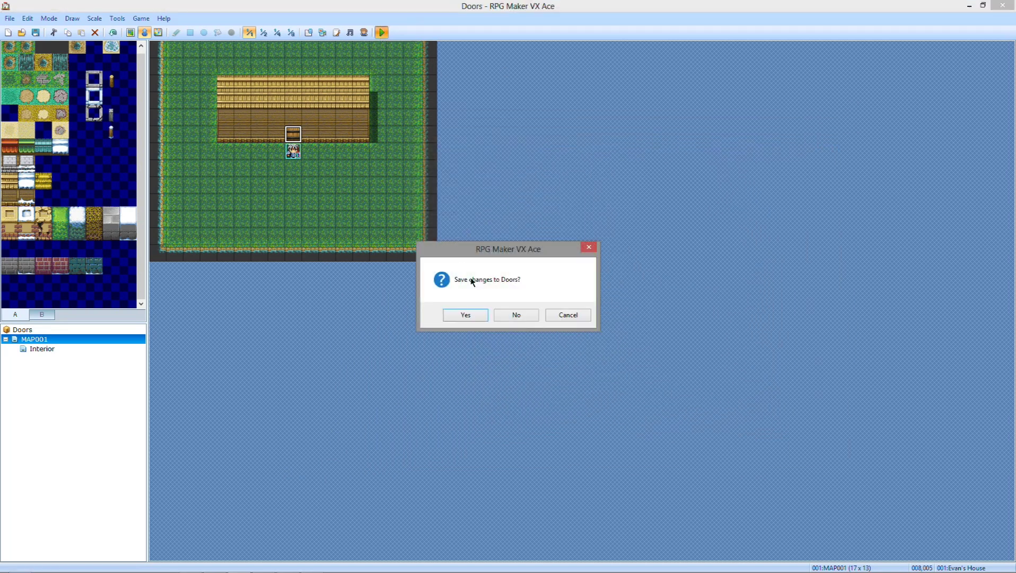
- Save Doors, start a New Game, walk up through the door into the Interior, then close the game
{"action": "left_click", "coordinate": [474, 316]}
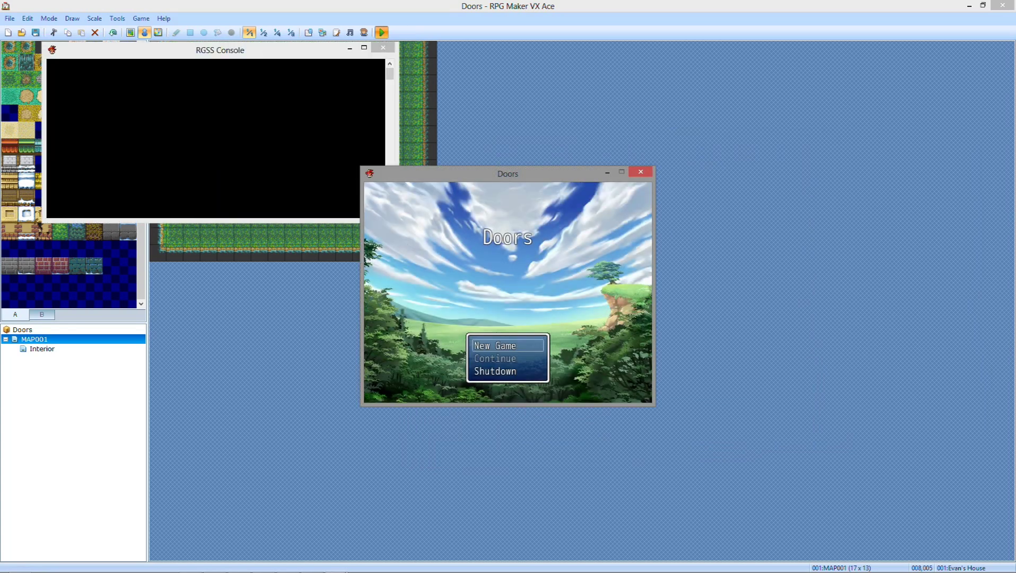
{"action": "key", "text": "Return"}
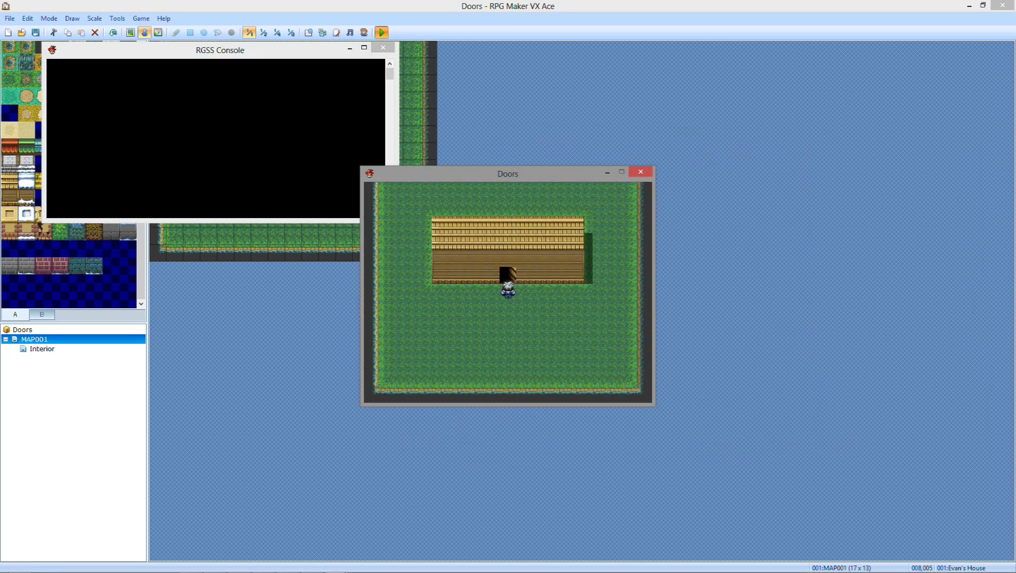
{"action": "key", "text": "Up"}
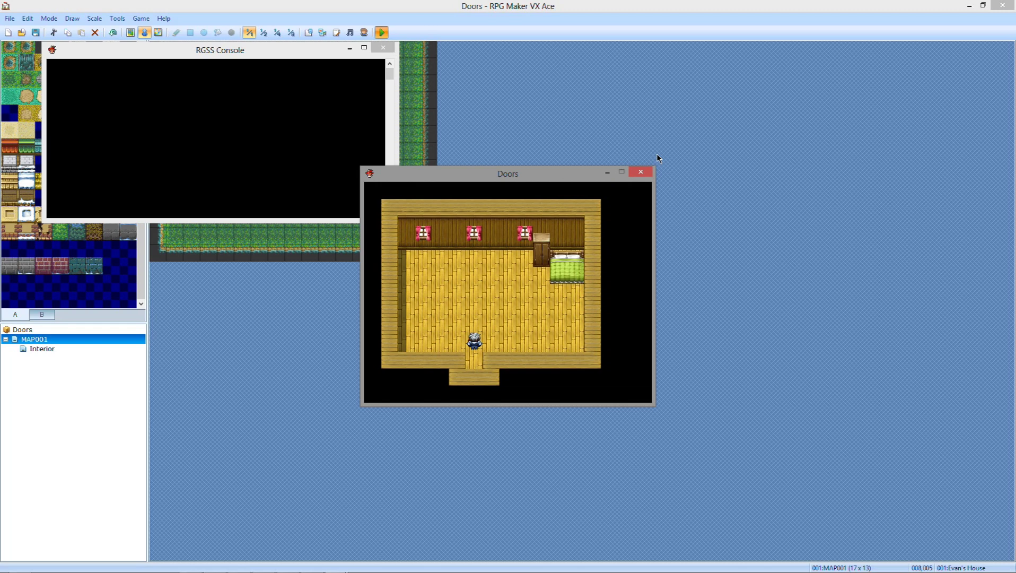
{"action": "left_click", "coordinate": [635, 172]}
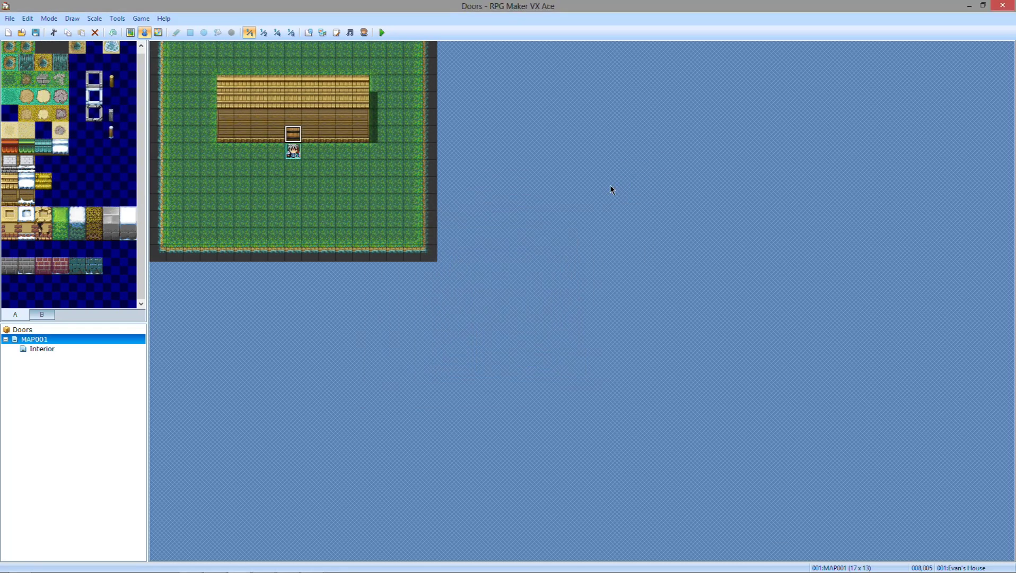
- Set the door event's Transfer Player to Interior (006,009) to use Fade: None
{"action": "double_click", "coordinate": [293, 134]}
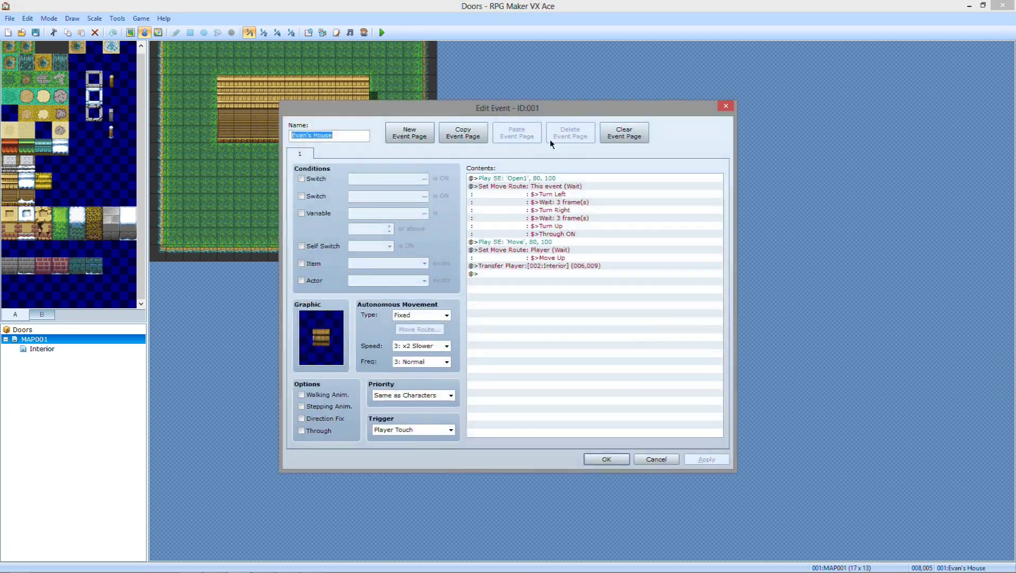
{"action": "left_click_drag", "start_coordinate": [596, 108], "coordinate": [691, 92]}
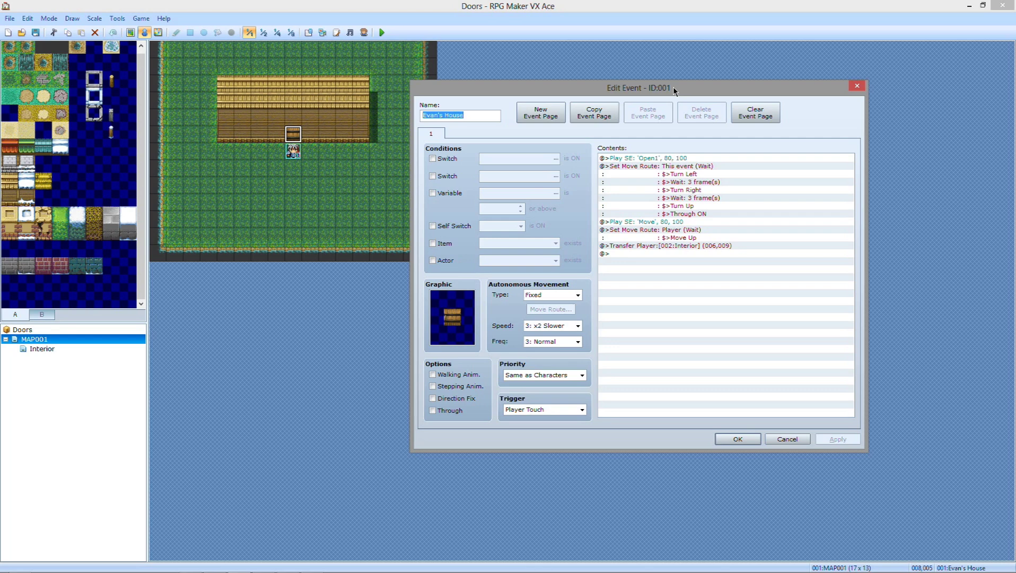
{"action": "left_click", "coordinate": [645, 246]}
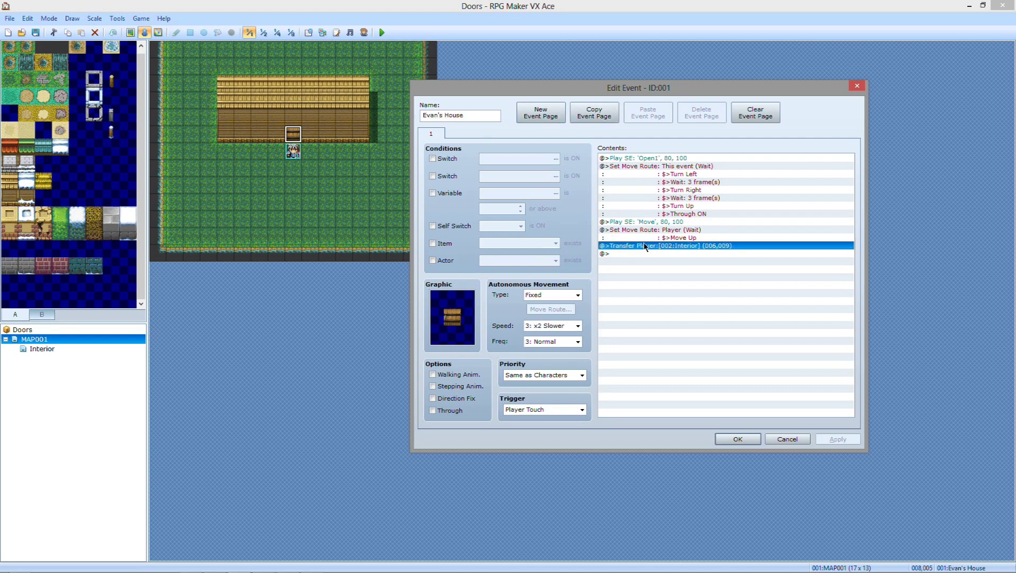
{"action": "double_click", "coordinate": [646, 246]}
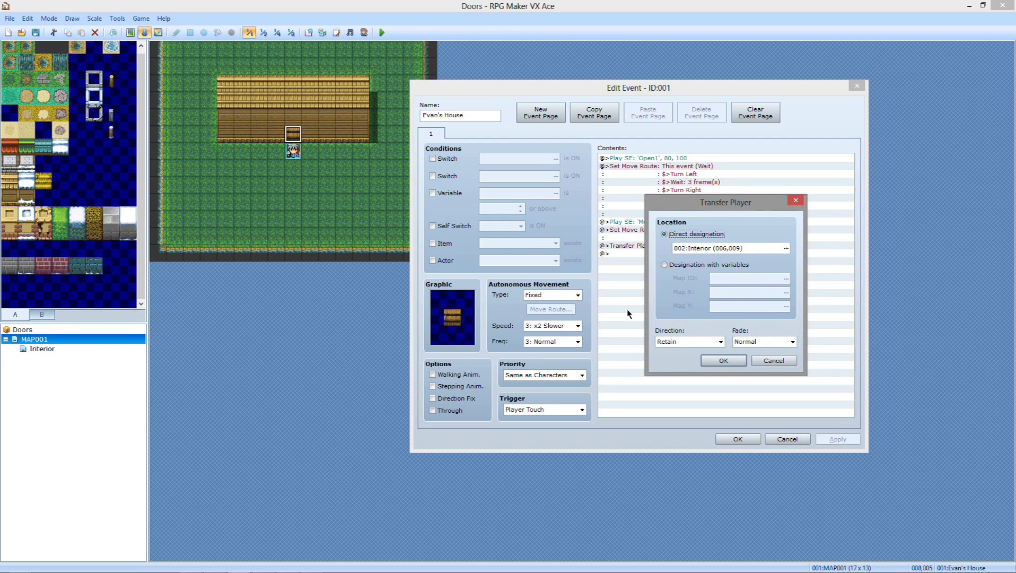
{"action": "left_click", "coordinate": [767, 342]}
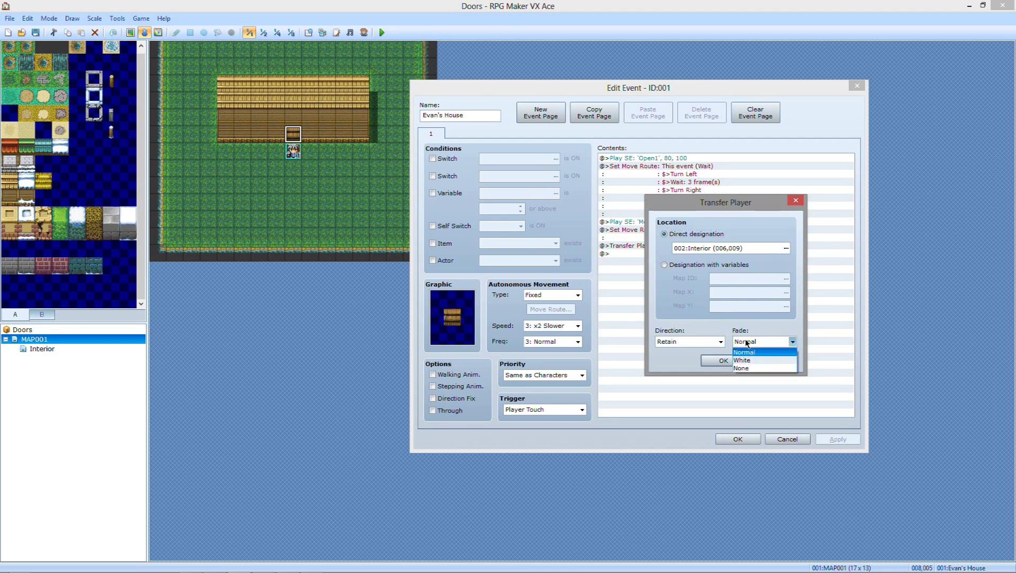
{"action": "left_click", "coordinate": [748, 368]}
{"action": "left_click", "coordinate": [724, 360]}
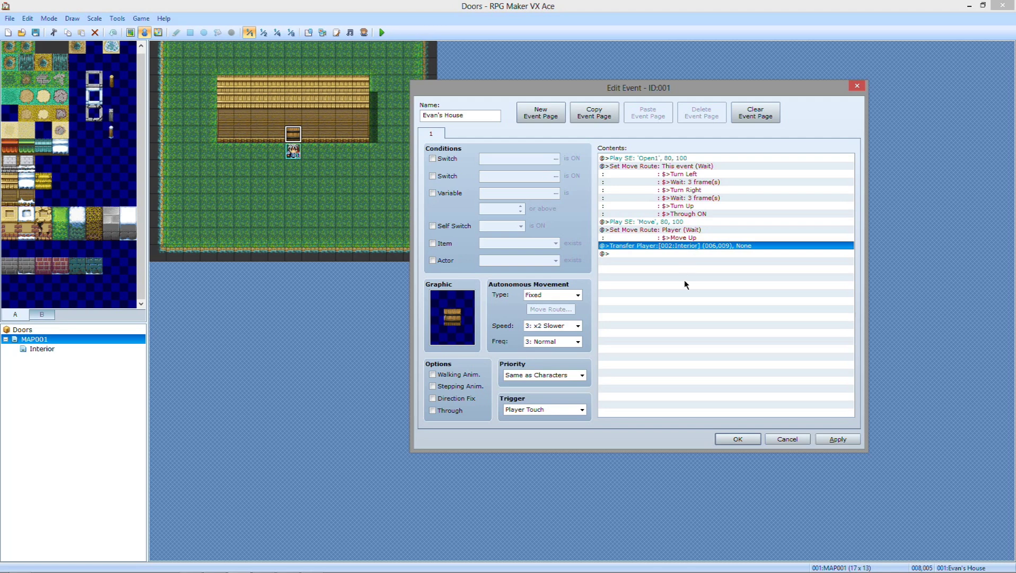
{"action": "left_click", "coordinate": [679, 233]}
- Add a Tint Screen of -128 red, green and blue over 30 frames, with Wait for Completion off
{"action": "key", "text": "Insert"}
{"action": "left_click_drag", "start_coordinate": [717, 127], "coordinate": [356, 110]}
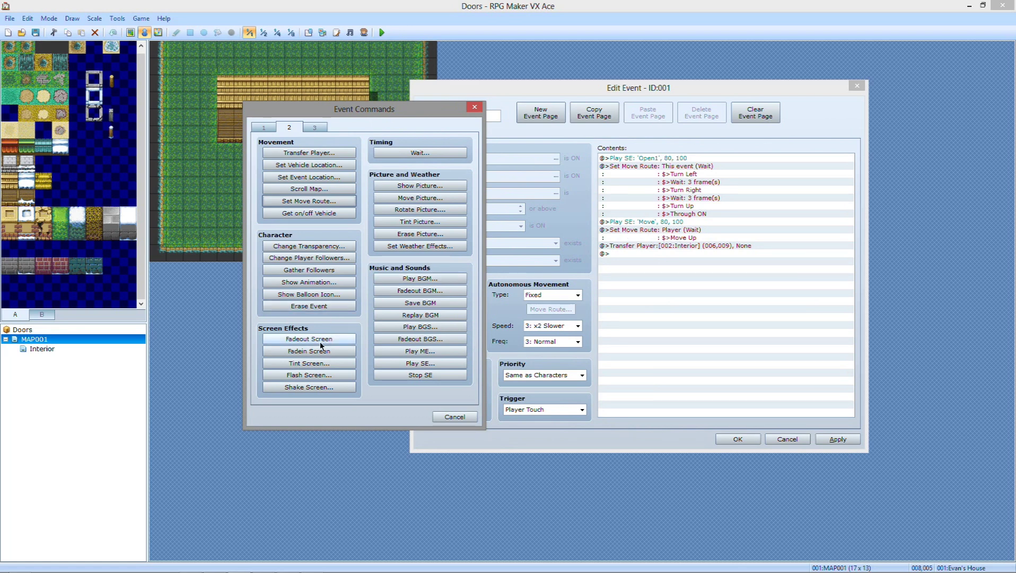
{"action": "left_click", "coordinate": [309, 363]}
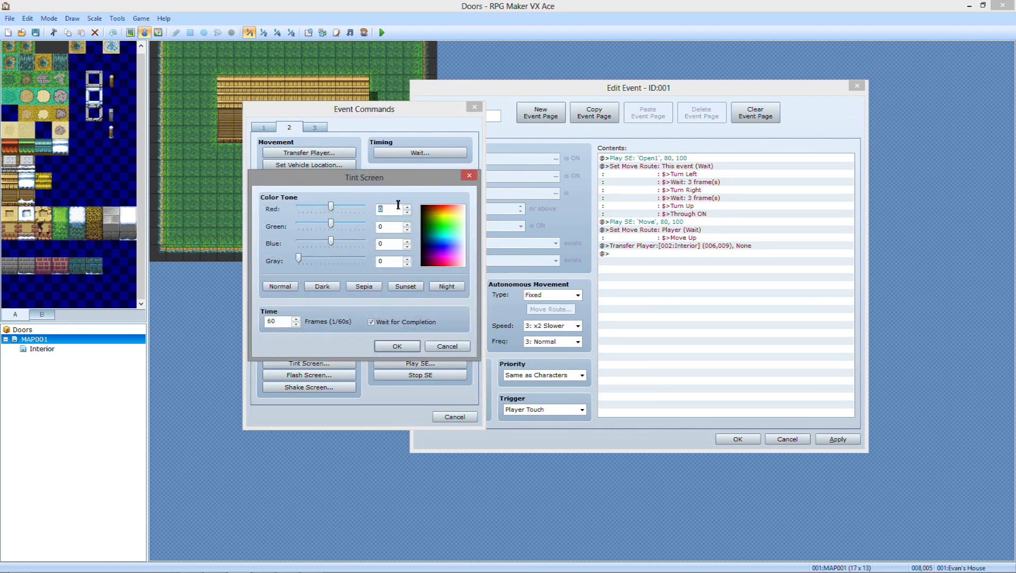
{"action": "type", "text": "-128"}
{"action": "key", "text": "Tab"}
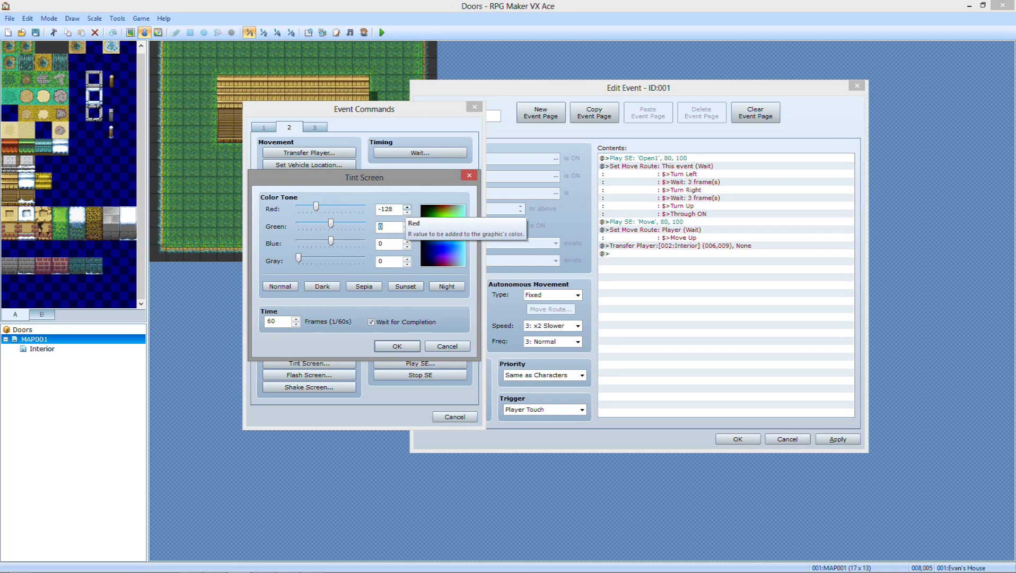
{"action": "type", "text": "-128"}
{"action": "key", "text": "Tab"}
{"action": "type", "text": "-12"}
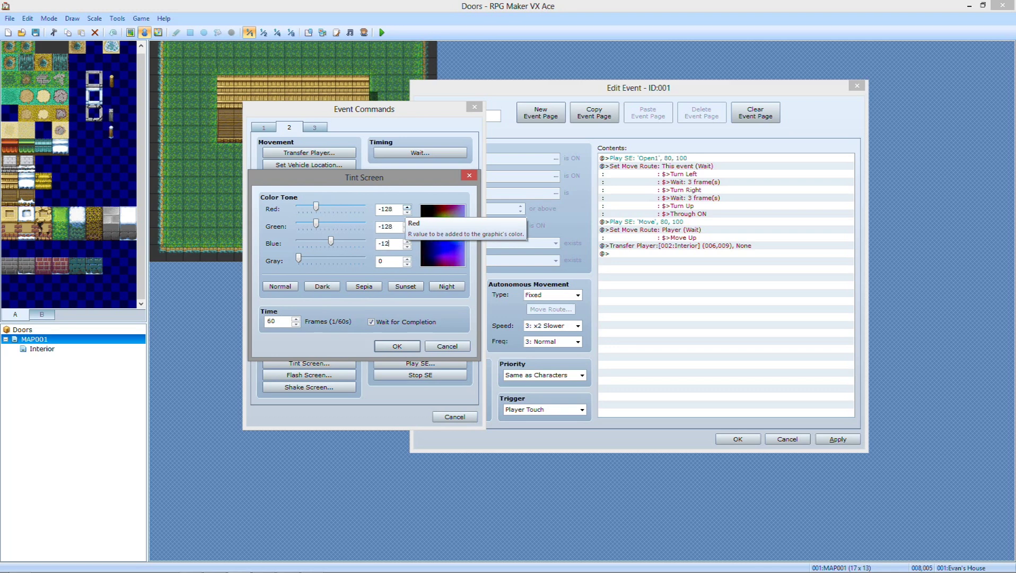
{"action": "type", "text": "8"}
{"action": "double_click", "coordinate": [275, 321]}
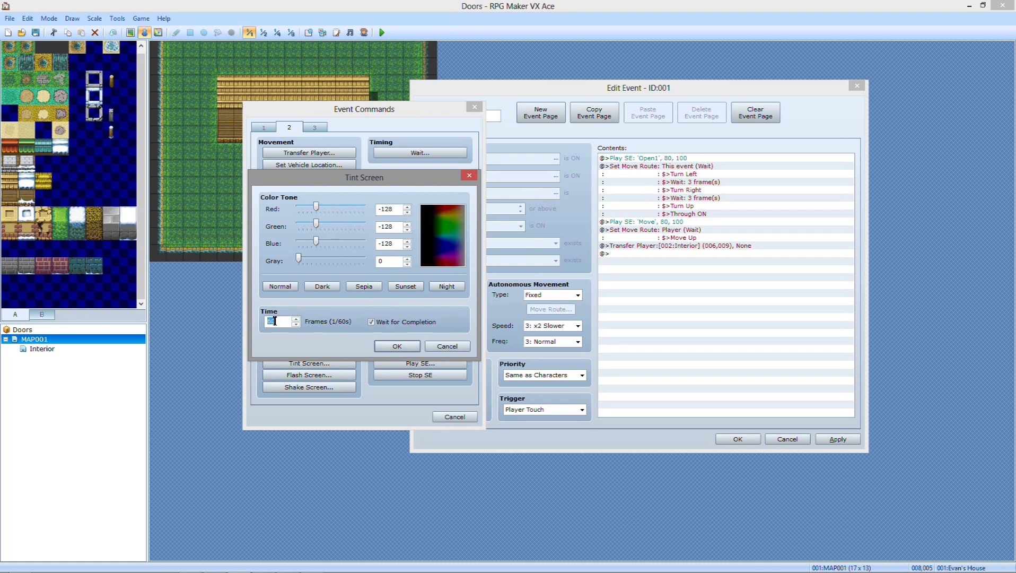
{"action": "type", "text": "30"}
{"action": "left_click", "coordinate": [389, 325]}
{"action": "left_click", "coordinate": [397, 346]}
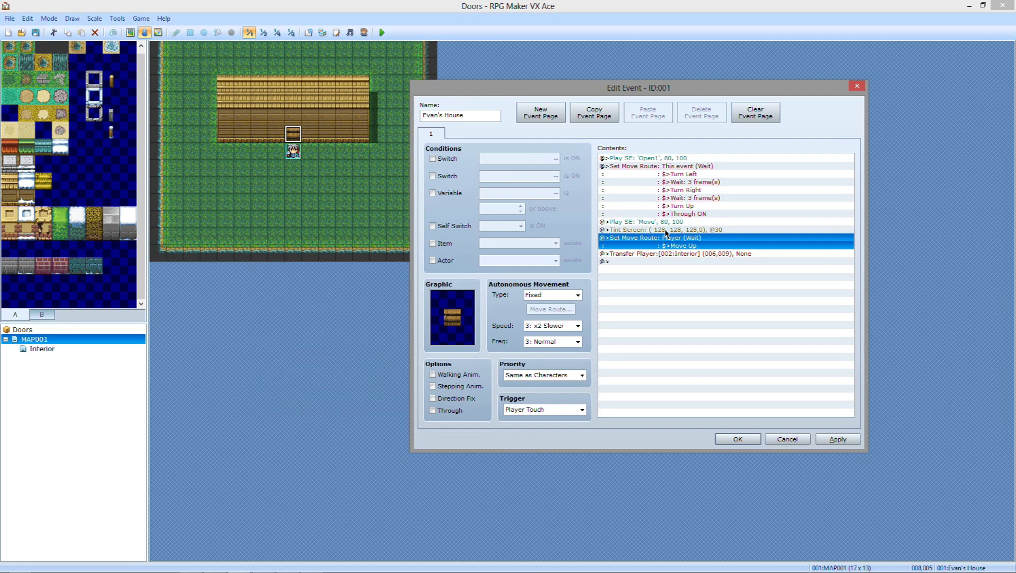
- Insert a Fadeout Screen command just before the Transfer Player command
{"action": "left_click", "coordinate": [652, 254]}
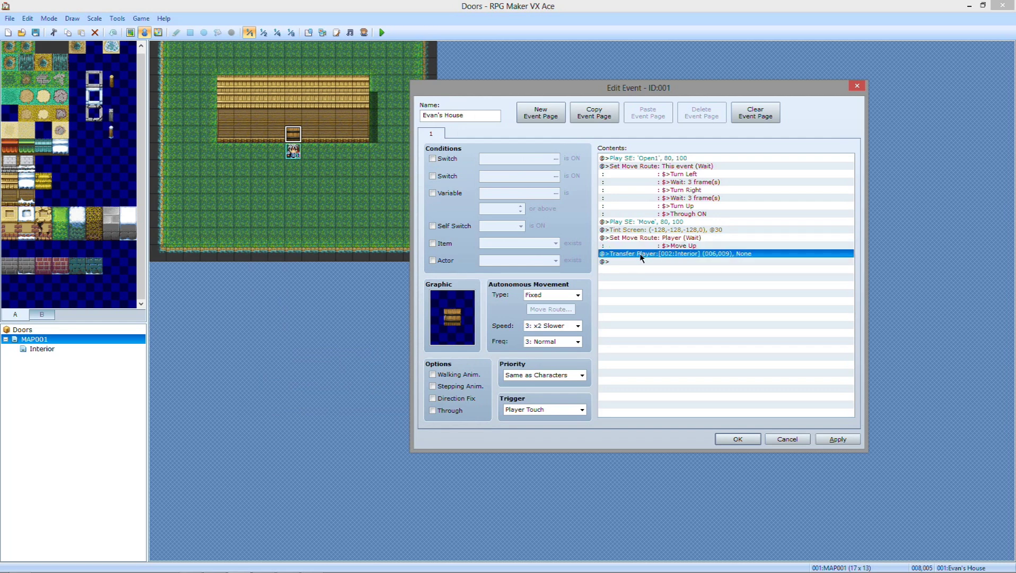
{"action": "key", "text": "Insert"}
{"action": "left_click", "coordinate": [665, 422]}
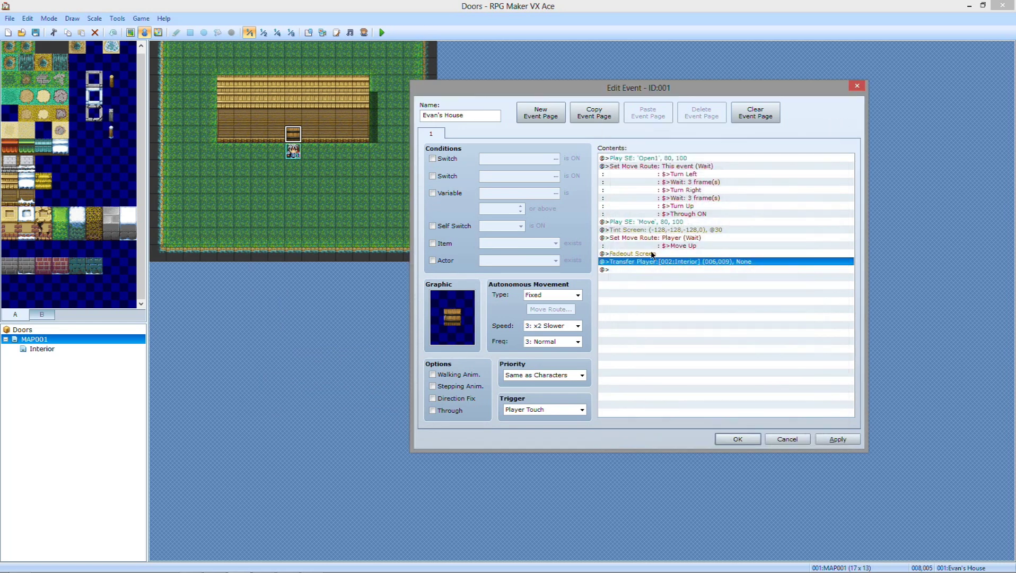
- Add a Tint Screen reset to (0,0,0,0) over 1 frame after the transfer
{"action": "double_click", "coordinate": [643, 269]}
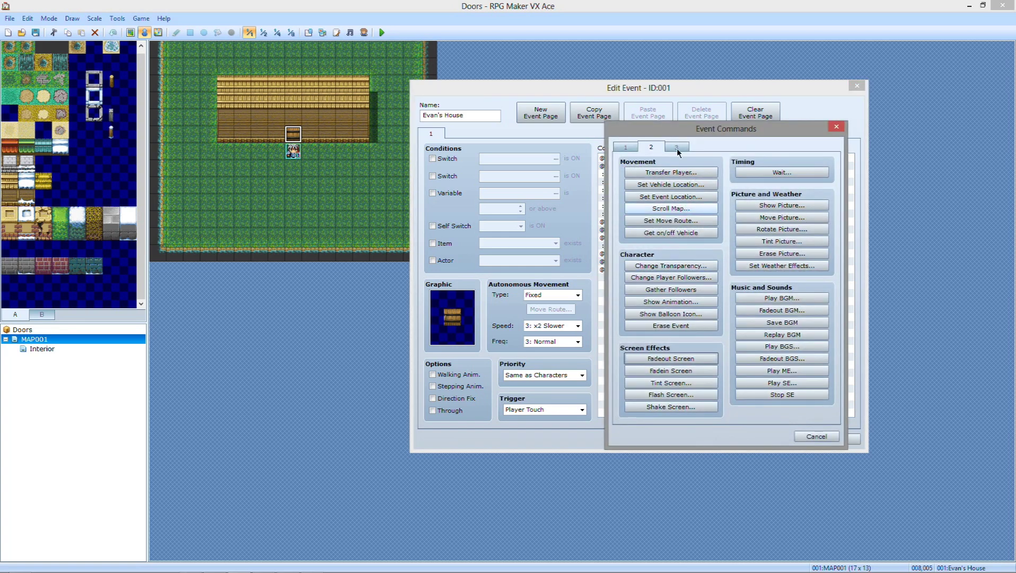
{"action": "left_click_drag", "start_coordinate": [668, 127], "coordinate": [327, 124]}
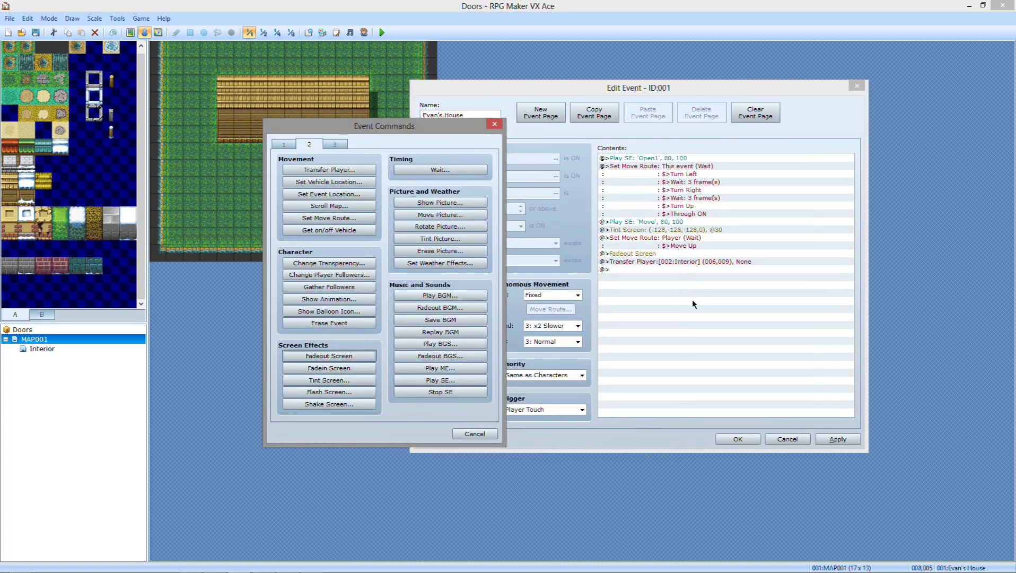
{"action": "left_click", "coordinate": [327, 380]}
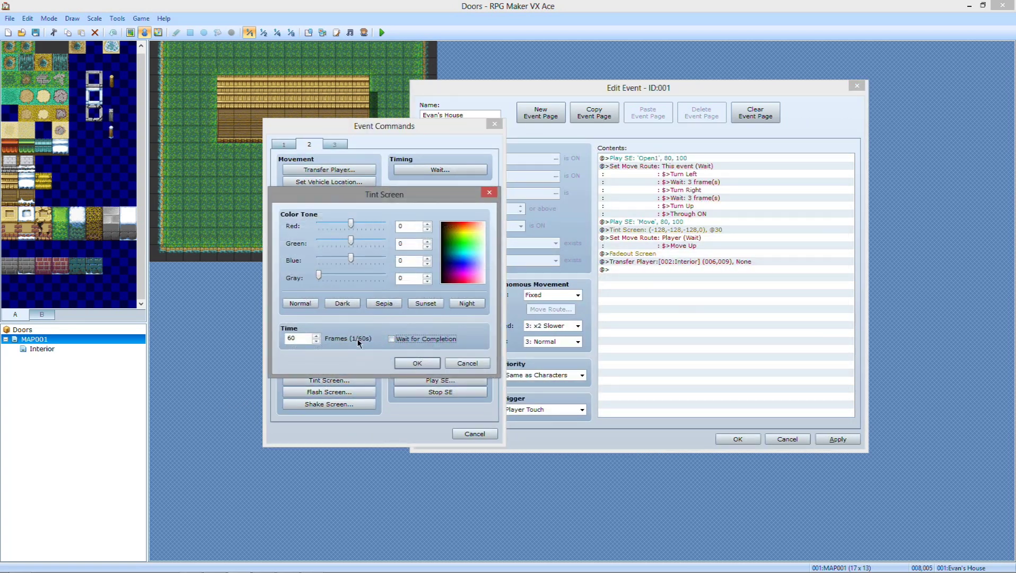
{"action": "double_click", "coordinate": [300, 335]}
{"action": "type", "text": "1"}
{"action": "left_click", "coordinate": [409, 363]}
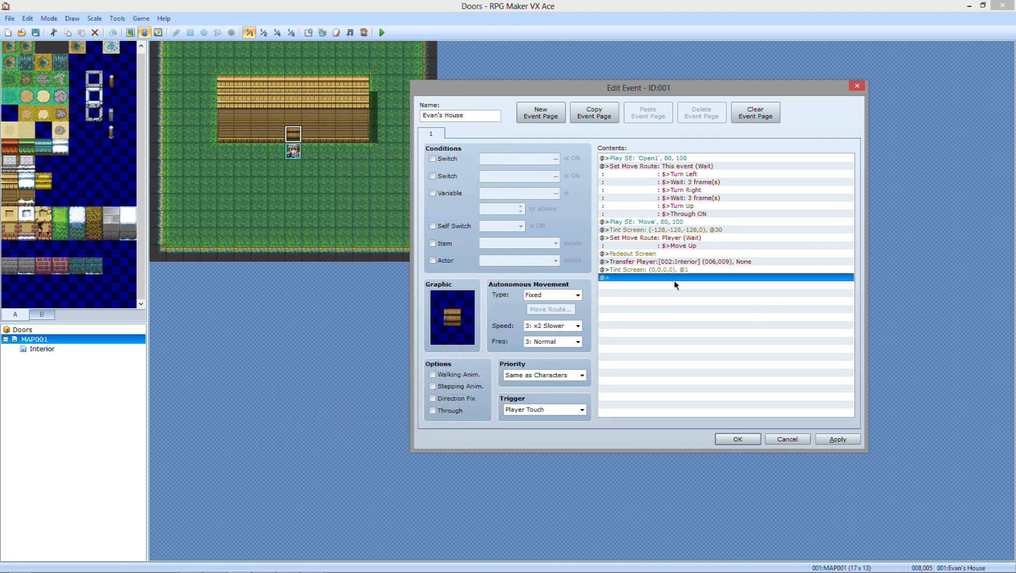
- Add a Fadein Screen command at the end of the door event
{"action": "double_click", "coordinate": [678, 277]}
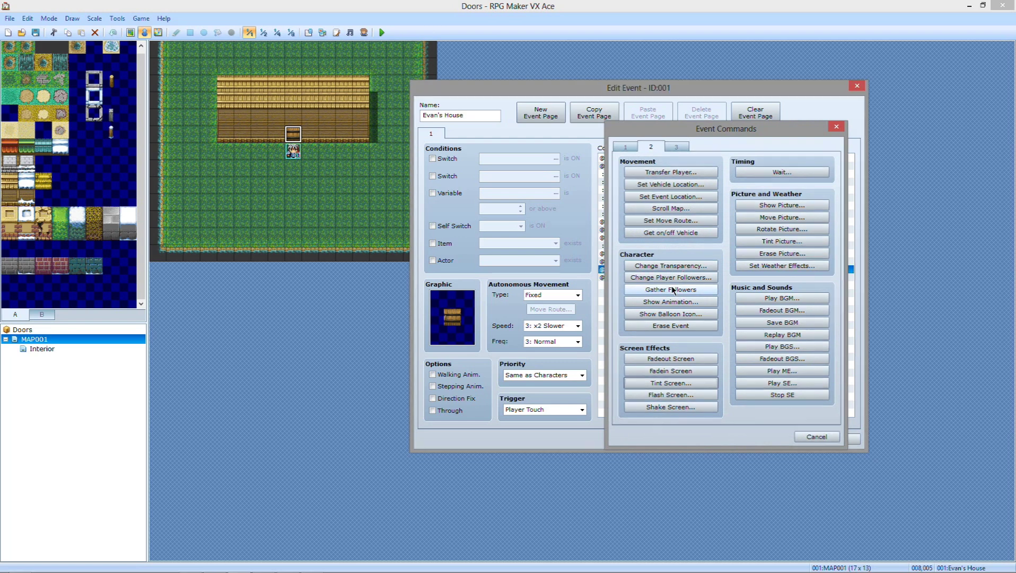
{"action": "left_click", "coordinate": [671, 383]}
{"action": "left_click", "coordinate": [809, 367]}
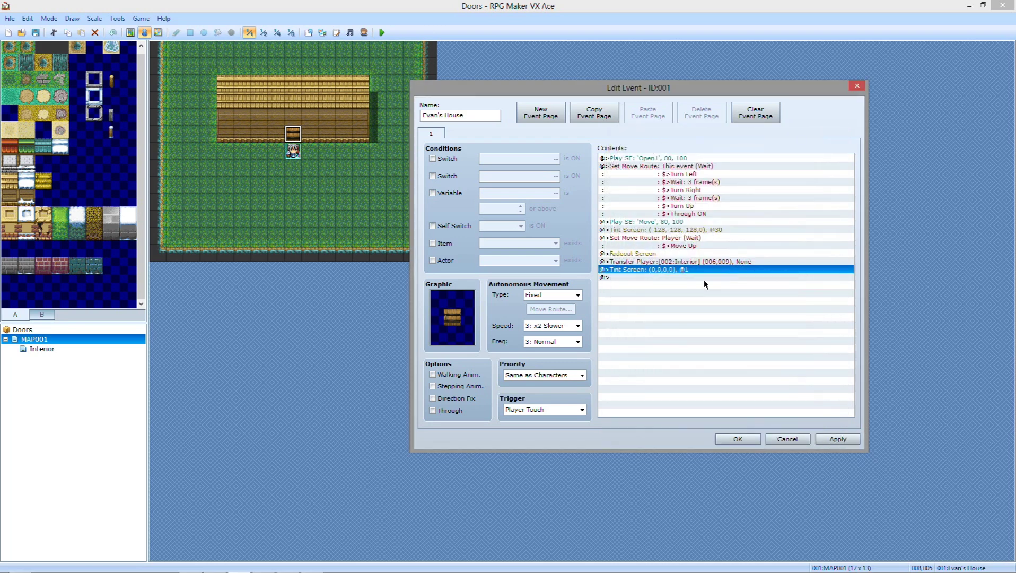
{"action": "double_click", "coordinate": [684, 277]}
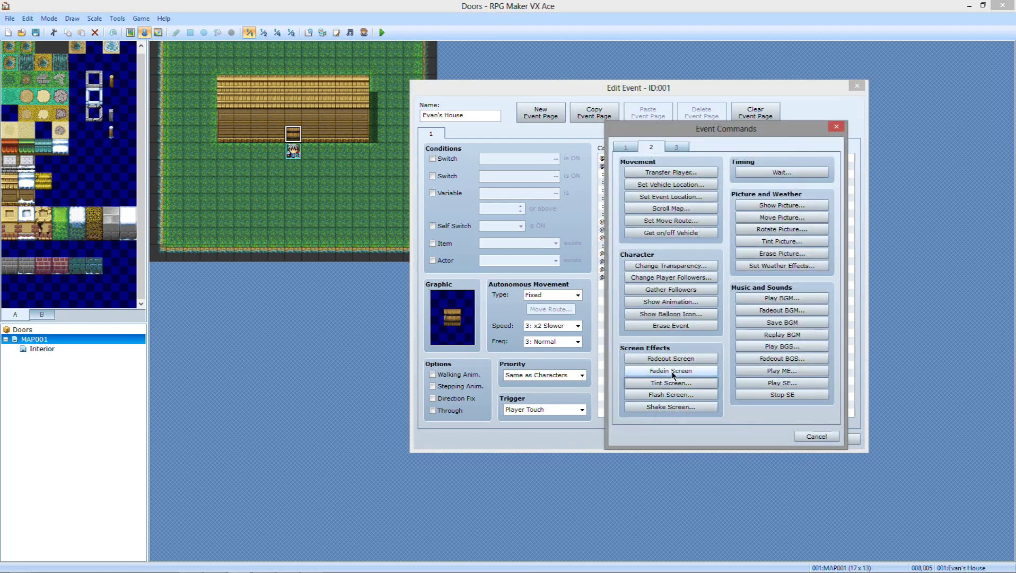
{"action": "left_click", "coordinate": [672, 371]}
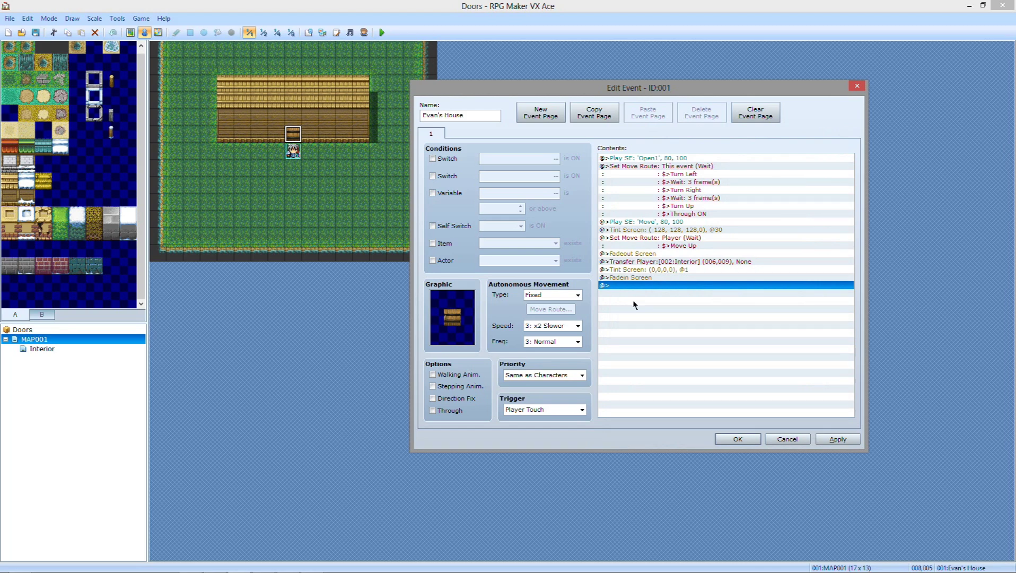
- Apply the door event changes and save the project when launching the playtest
{"action": "left_click", "coordinate": [639, 230]}
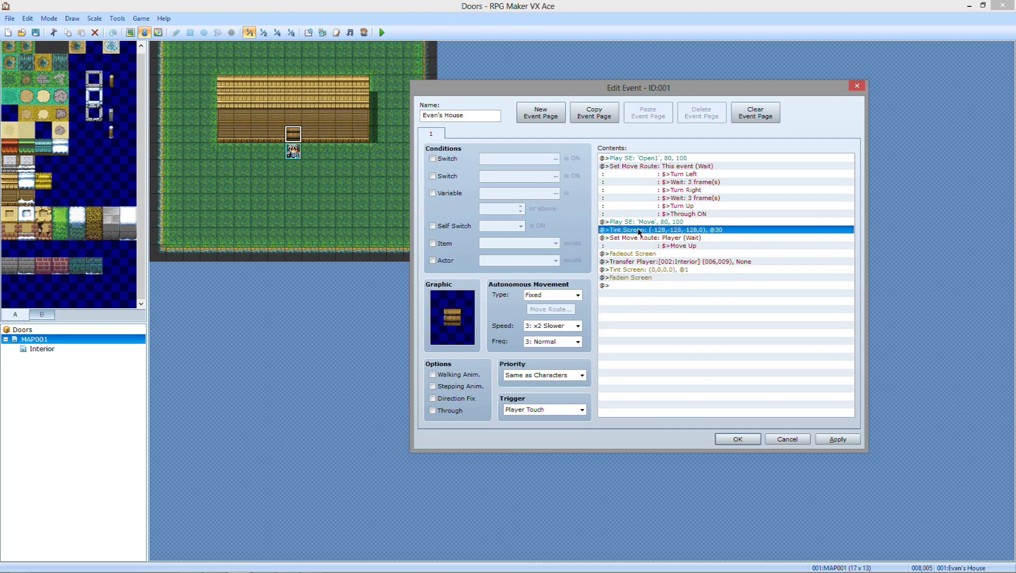
{"action": "left_click", "coordinate": [838, 438]}
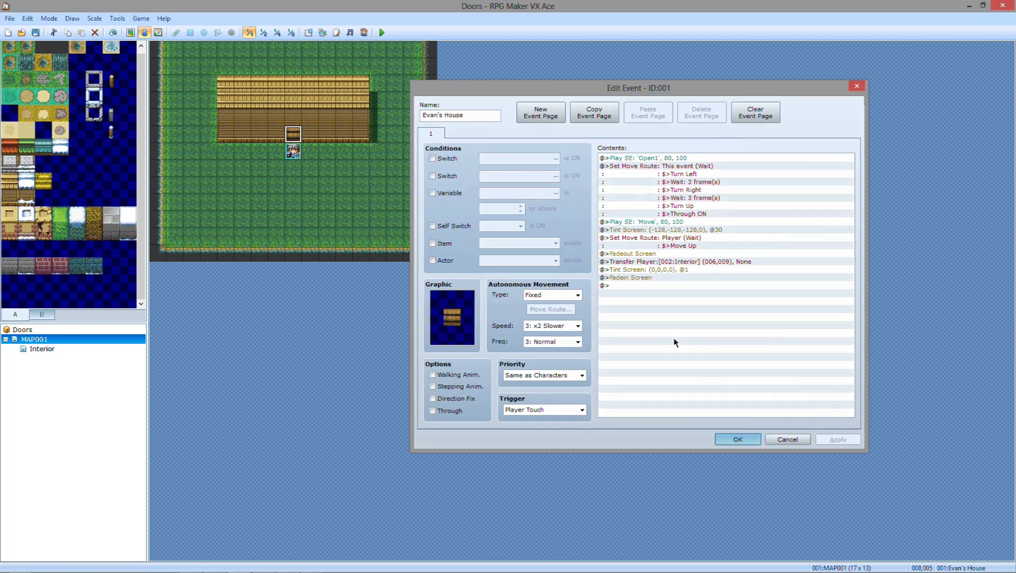
{"action": "left_click", "coordinate": [737, 438]}
{"action": "left_click", "coordinate": [382, 34]}
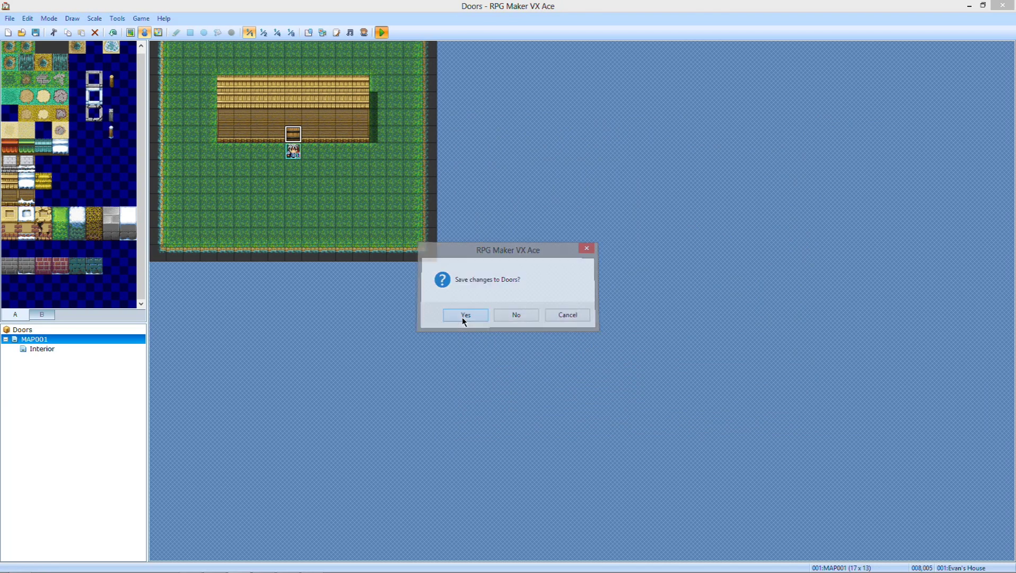
{"action": "left_click", "coordinate": [466, 317]}
- Start a New Game, walk through the house door, then close the game window
{"action": "key", "text": "Return"}
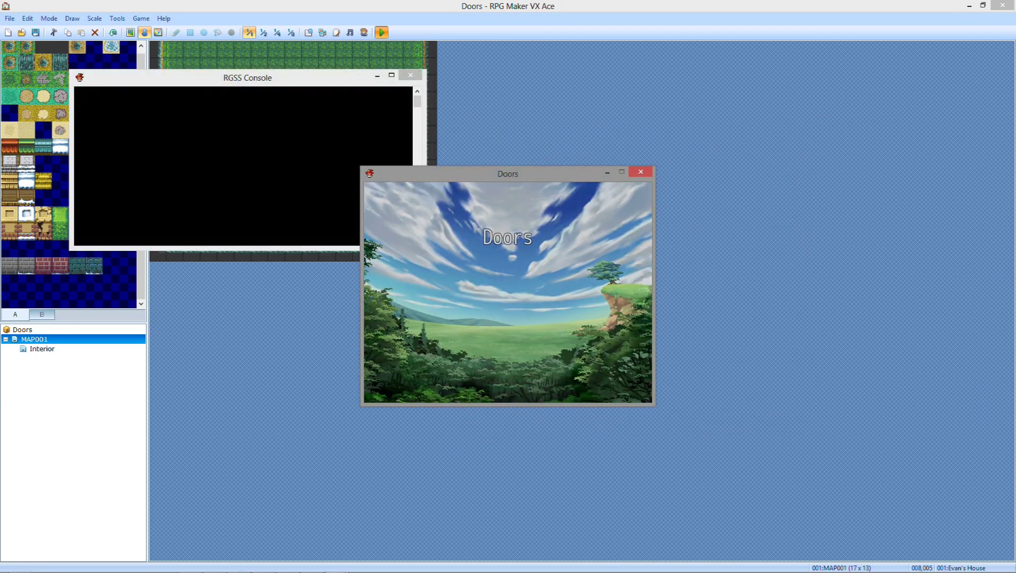
{"action": "key", "text": "Up"}
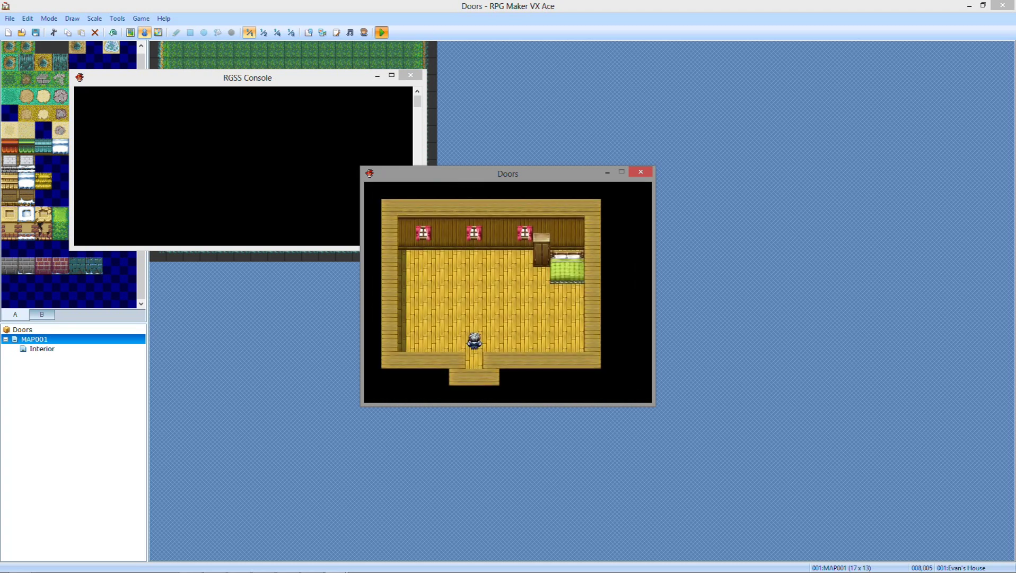
{"action": "left_click", "coordinate": [640, 172]}
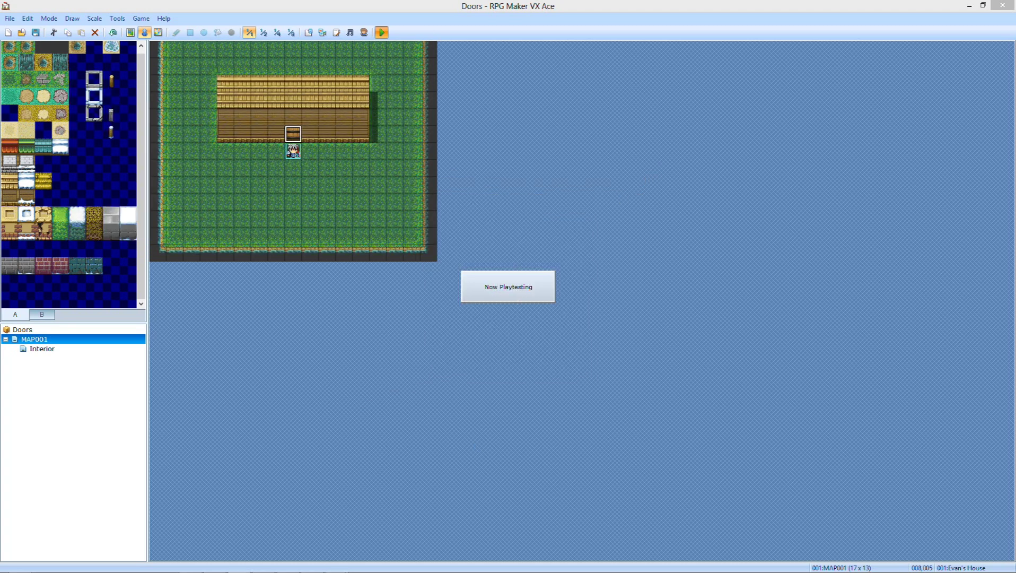
{"action": "mouse_move", "coordinate": [335, 565]}
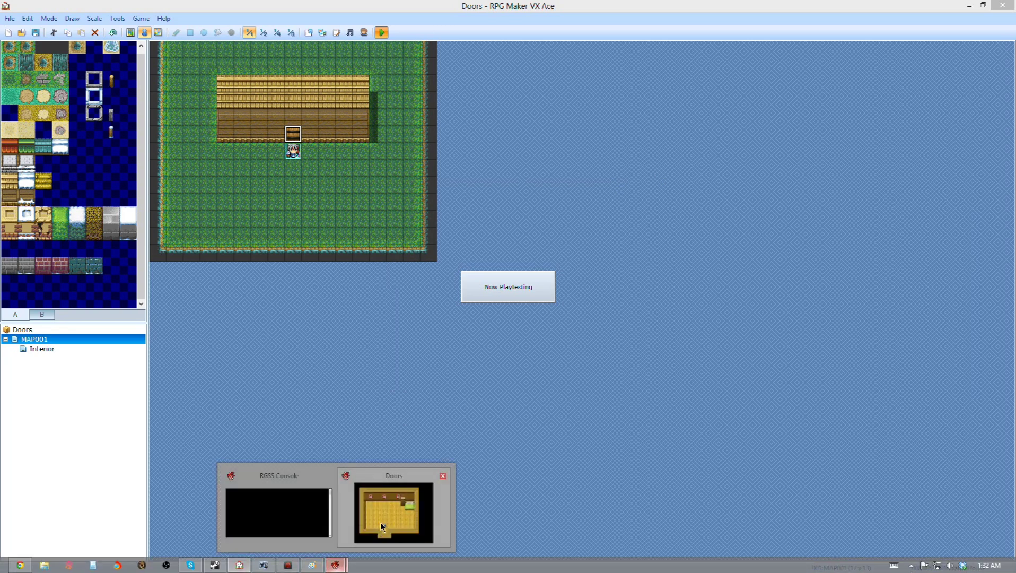
{"action": "left_click", "coordinate": [380, 521]}
{"action": "left_click", "coordinate": [640, 171]}
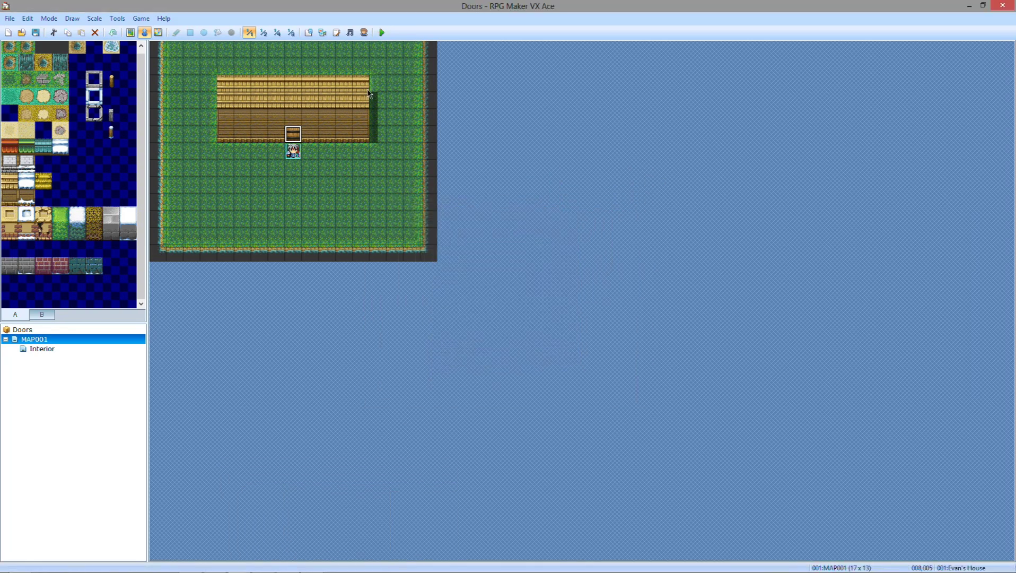
- Change the darkening Tint Screen's duration to 15 frames in the door event
{"action": "double_click", "coordinate": [298, 140]}
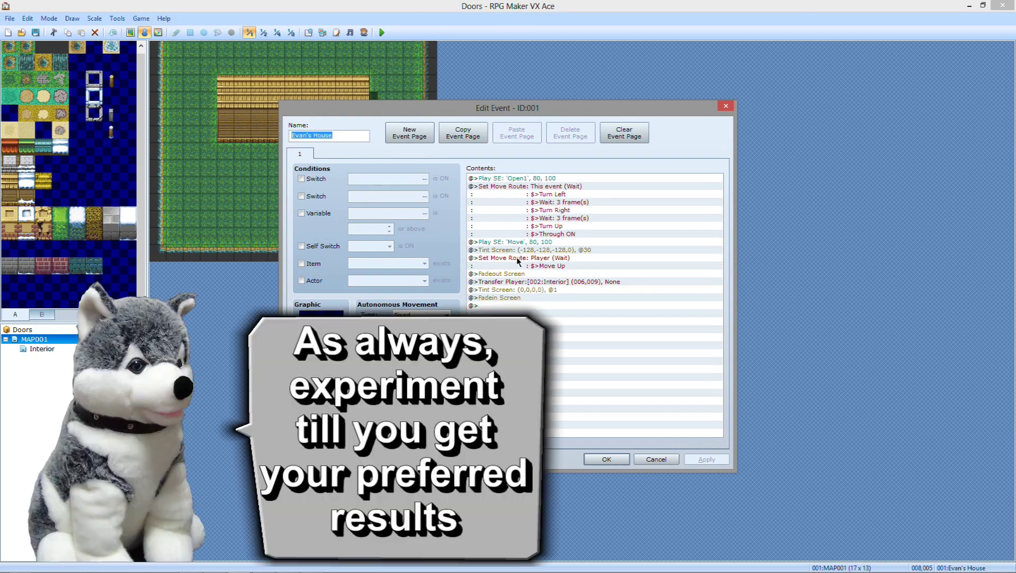
{"action": "double_click", "coordinate": [519, 251]}
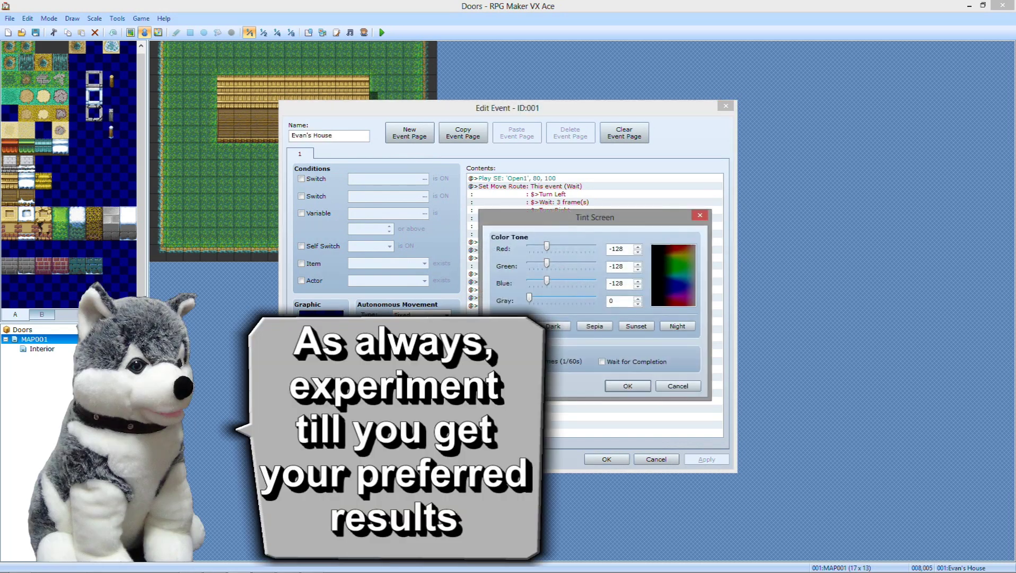
{"action": "left_click", "coordinate": [627, 385]}
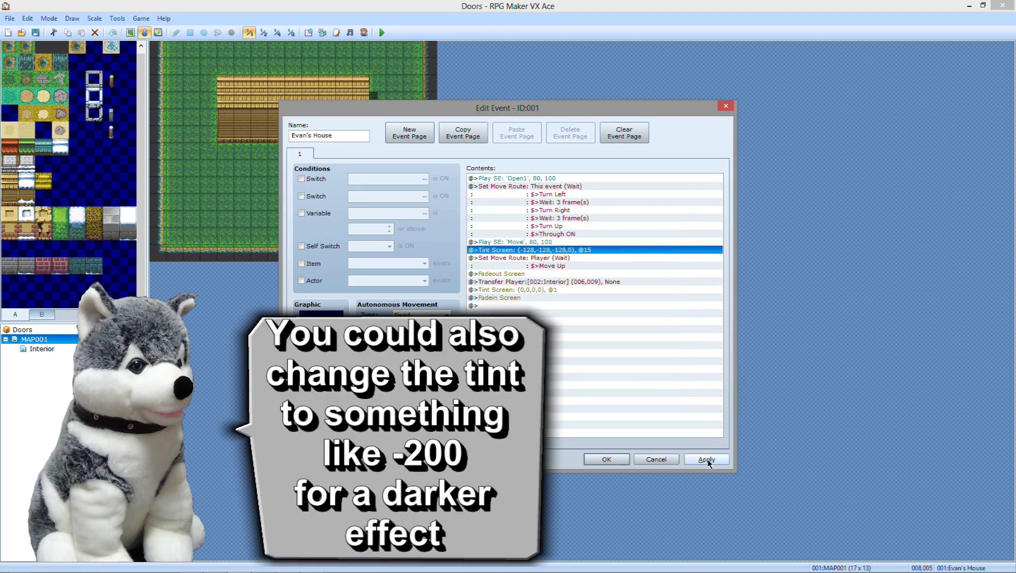
{"action": "left_click", "coordinate": [606, 459]}
- Save and playtest a New Game, walking the player through the door into the Interior
{"action": "key", "text": "F12"}
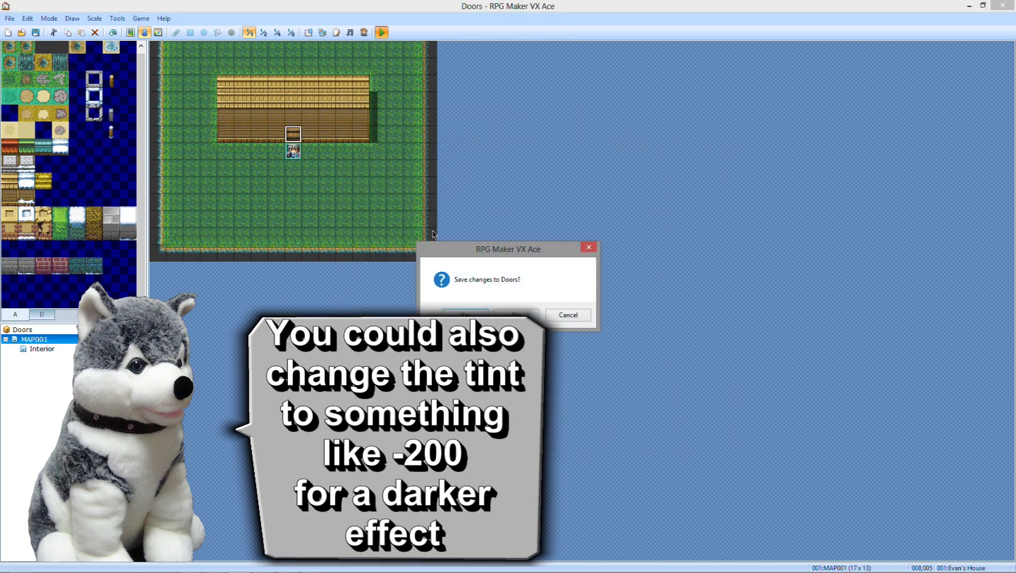
{"action": "left_click", "coordinate": [466, 315]}
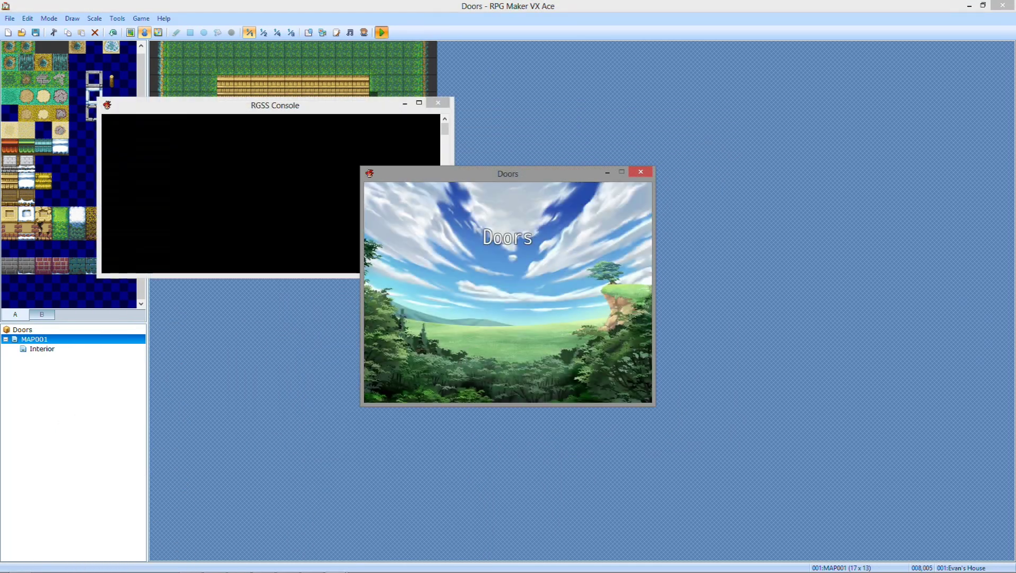
{"action": "key", "text": "Return"}
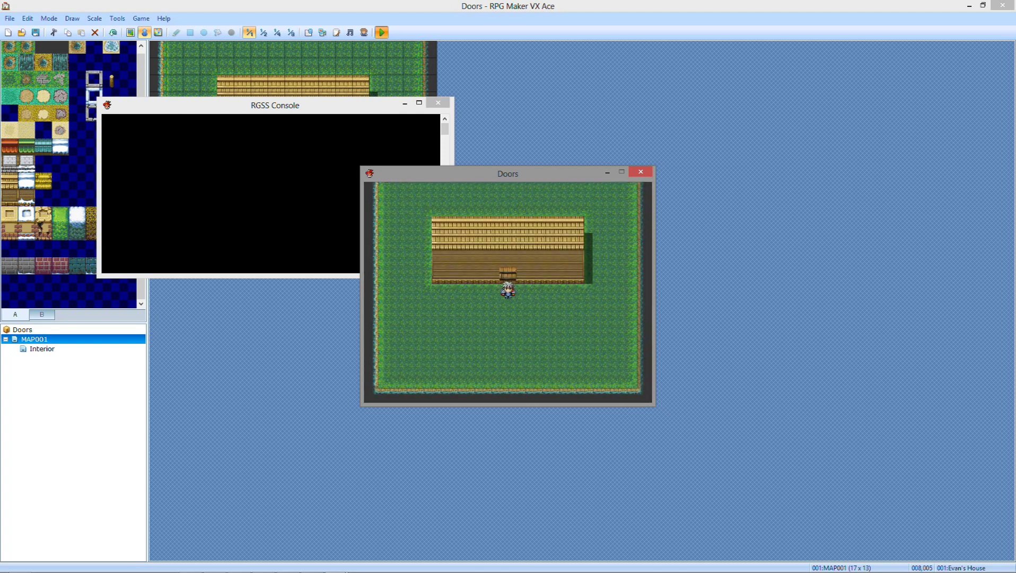
{"action": "key", "text": "Up"}
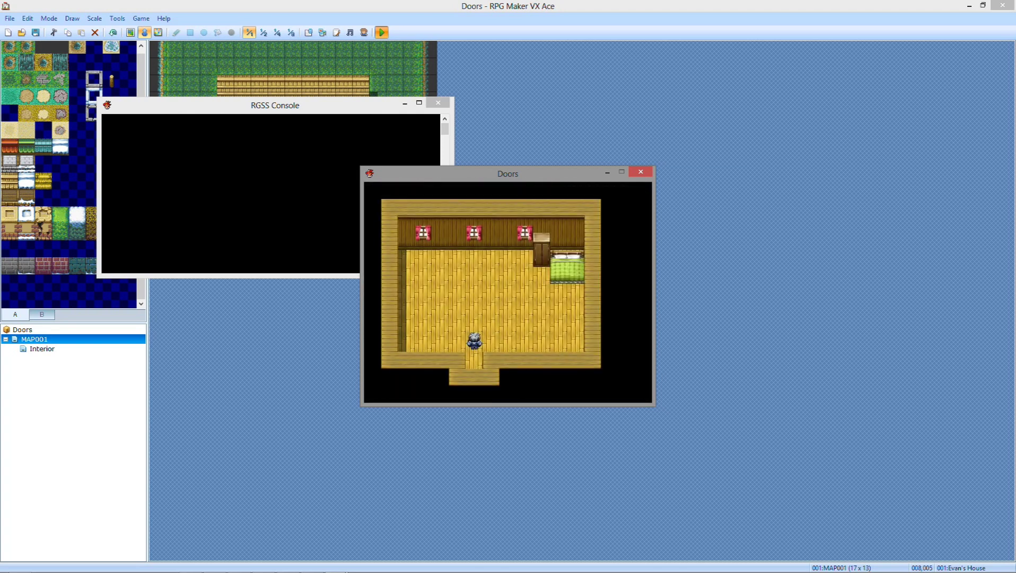
- Close the playtest and return the darkening Tint Screen's duration from 15 to 30 frames
{"action": "left_click", "coordinate": [641, 172]}
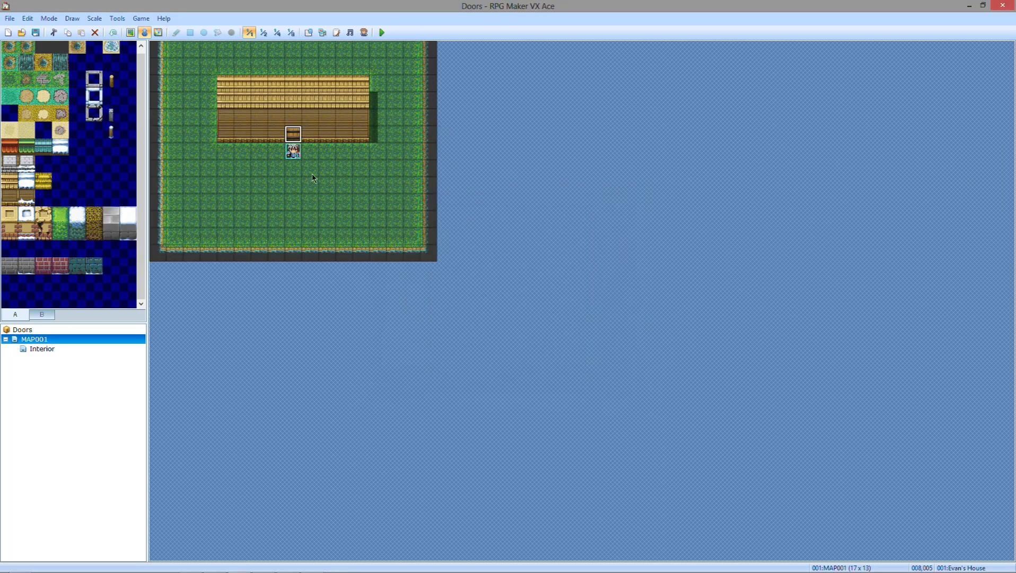
{"action": "double_click", "coordinate": [294, 135]}
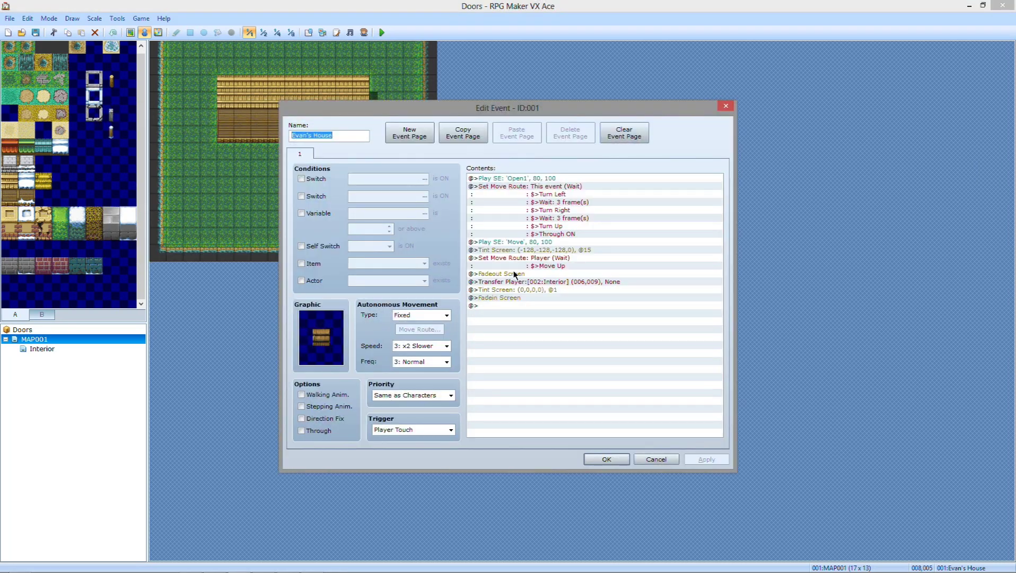
{"action": "double_click", "coordinate": [518, 252]}
{"action": "double_click", "coordinate": [513, 360]}
{"action": "type", "text": "30"}
{"action": "left_click", "coordinate": [628, 386]}
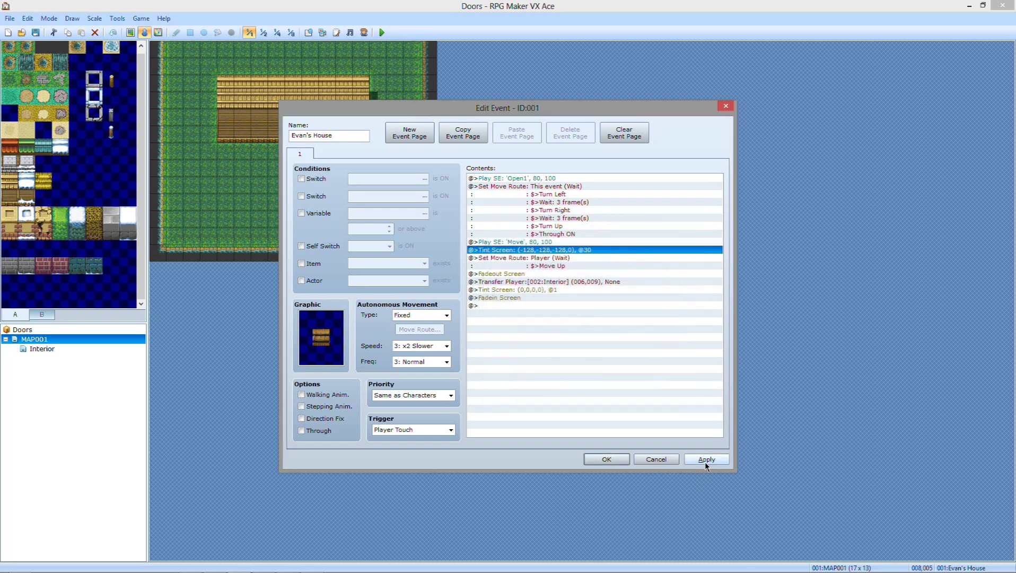
{"action": "left_click", "coordinate": [608, 460]}
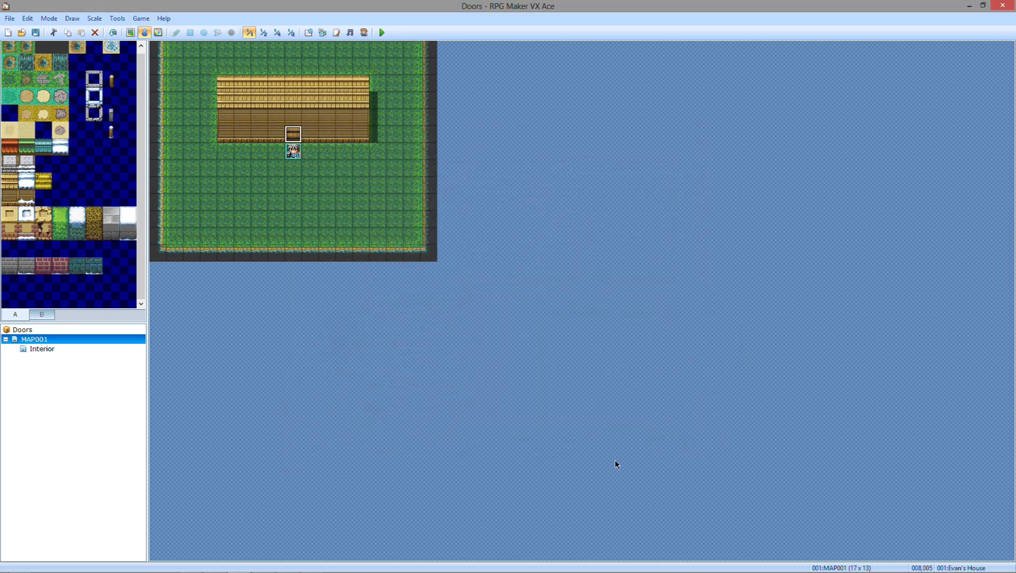